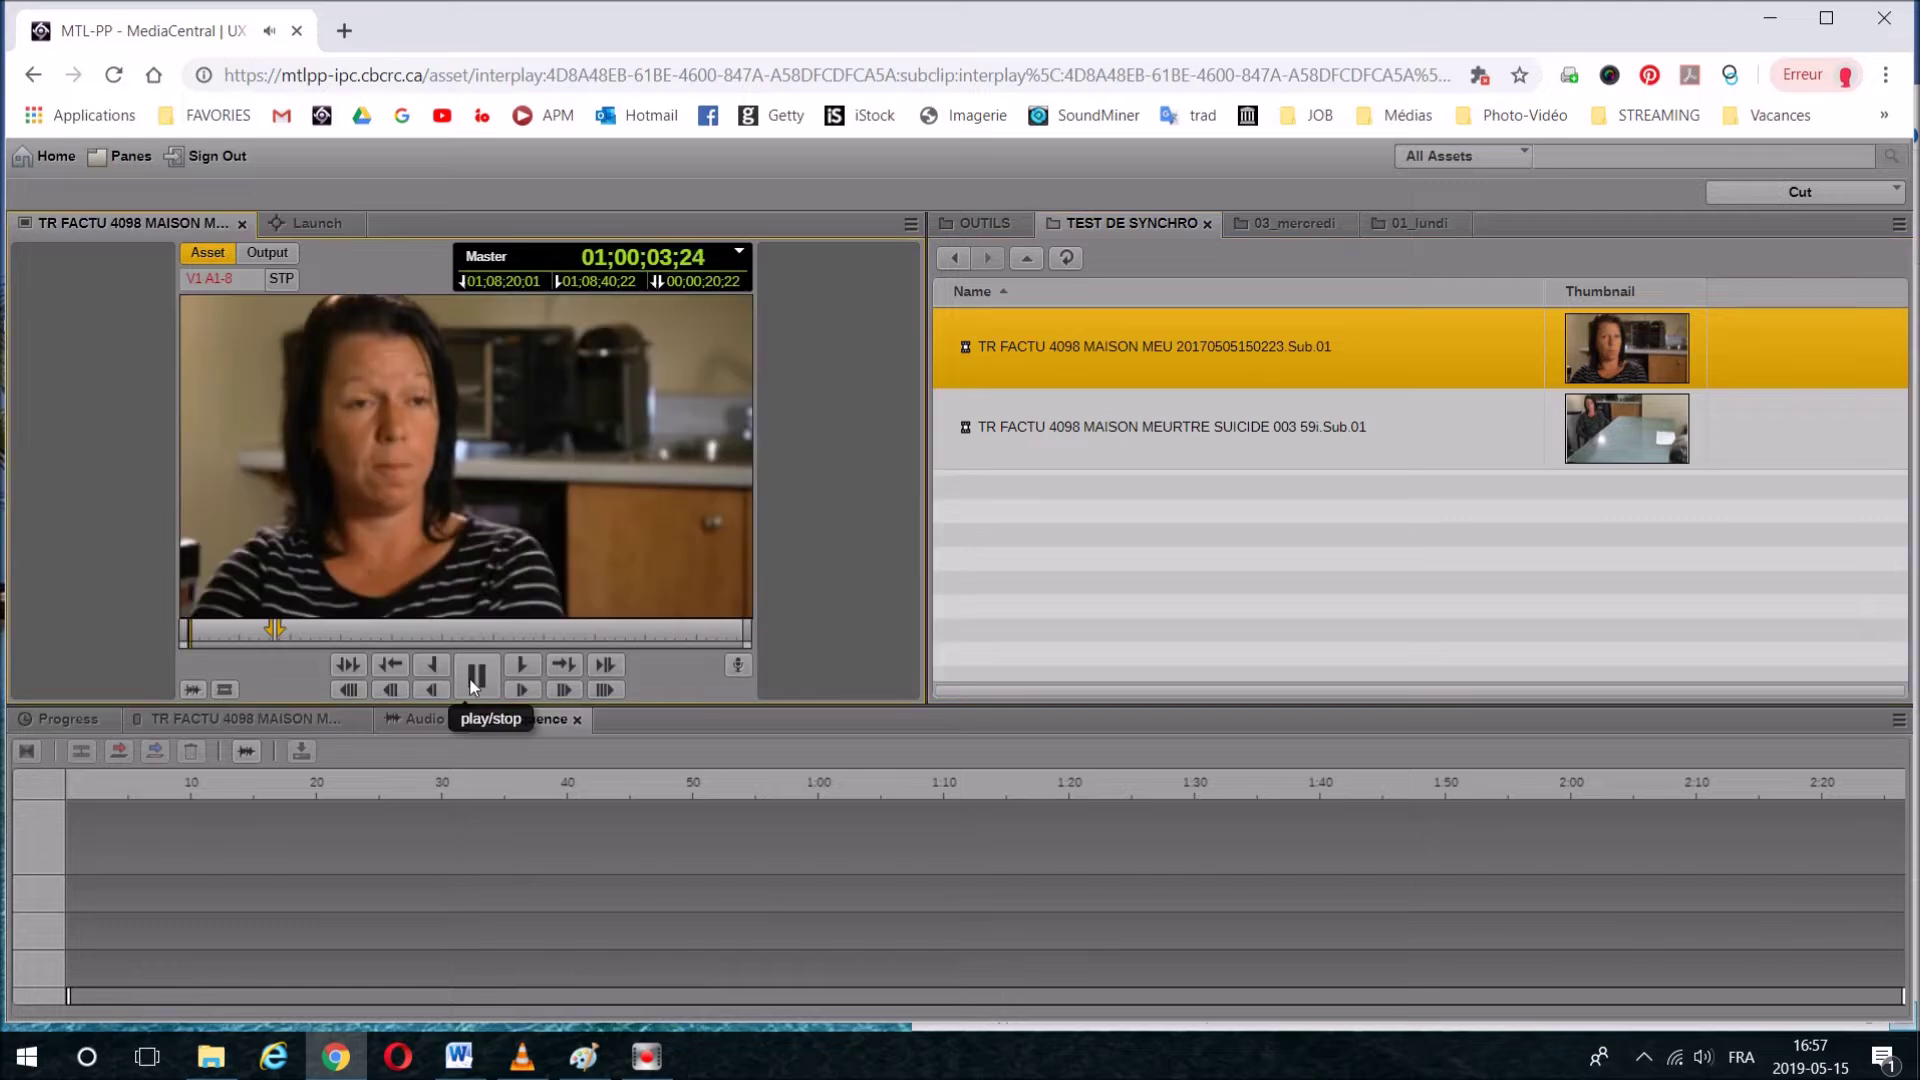
Step: Set the speaker volume to 75 and pause the close-up interview clip at 01;00;14;27
{"action": "left_click", "coordinate": [1703, 1057]}
{"action": "left_click", "coordinate": [1768, 997]}
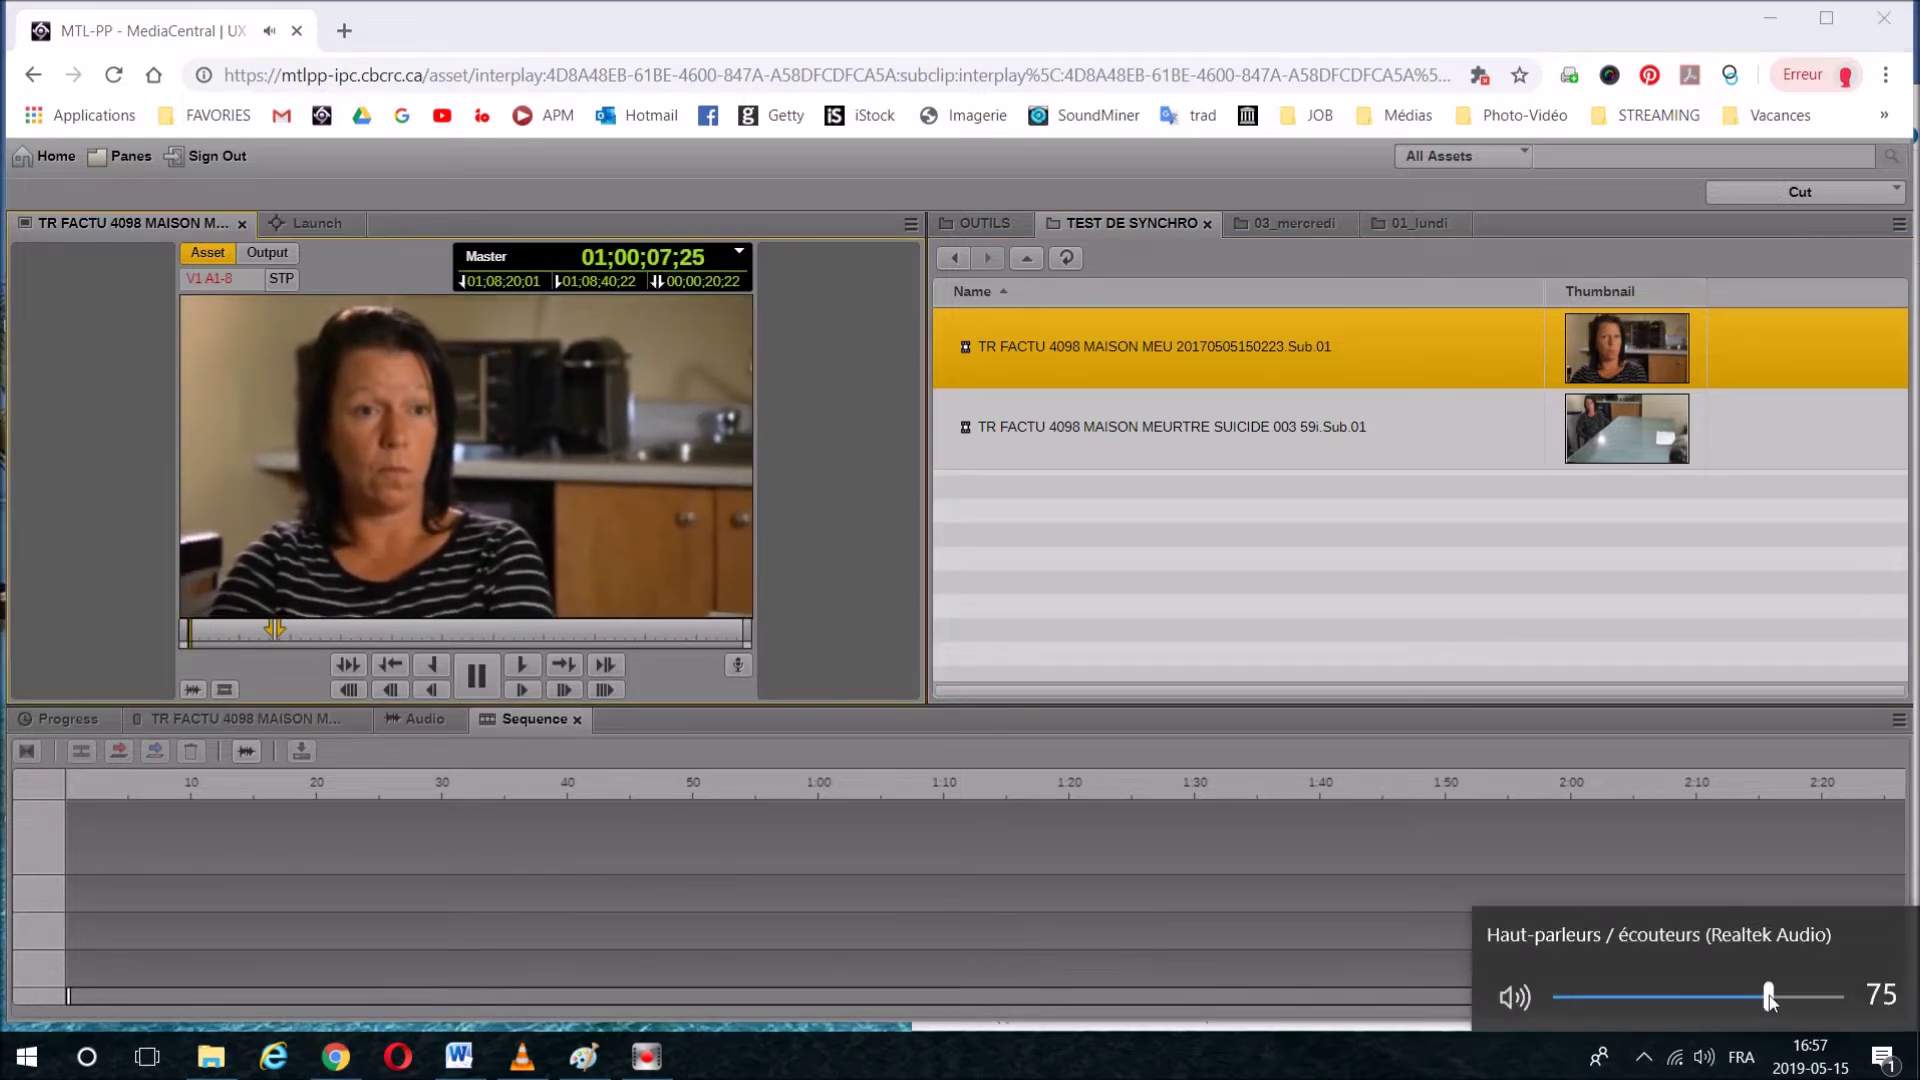
{"action": "left_click", "coordinate": [476, 679]}
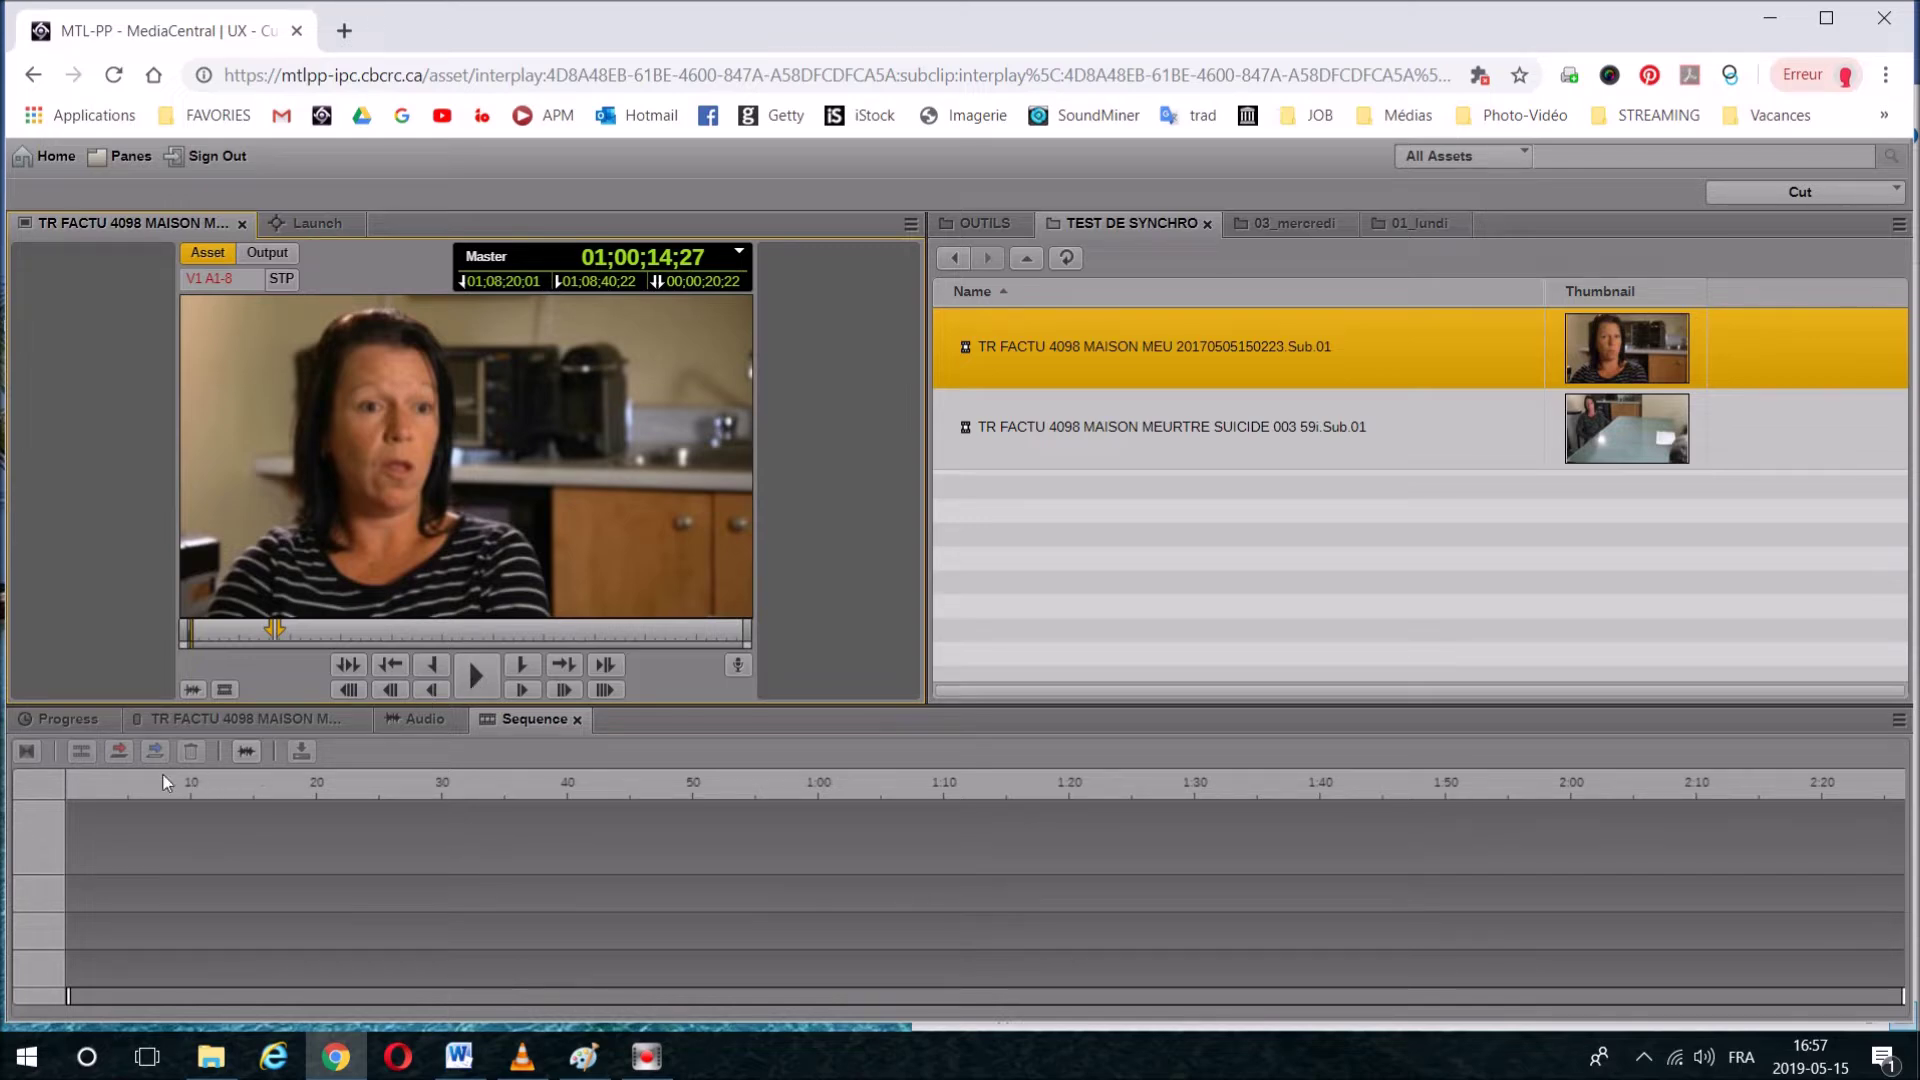
Step: Add a green marker with the note "clap" at 01;00;14;27 in the close-up interview clip
{"action": "left_click", "coordinate": [178, 724]}
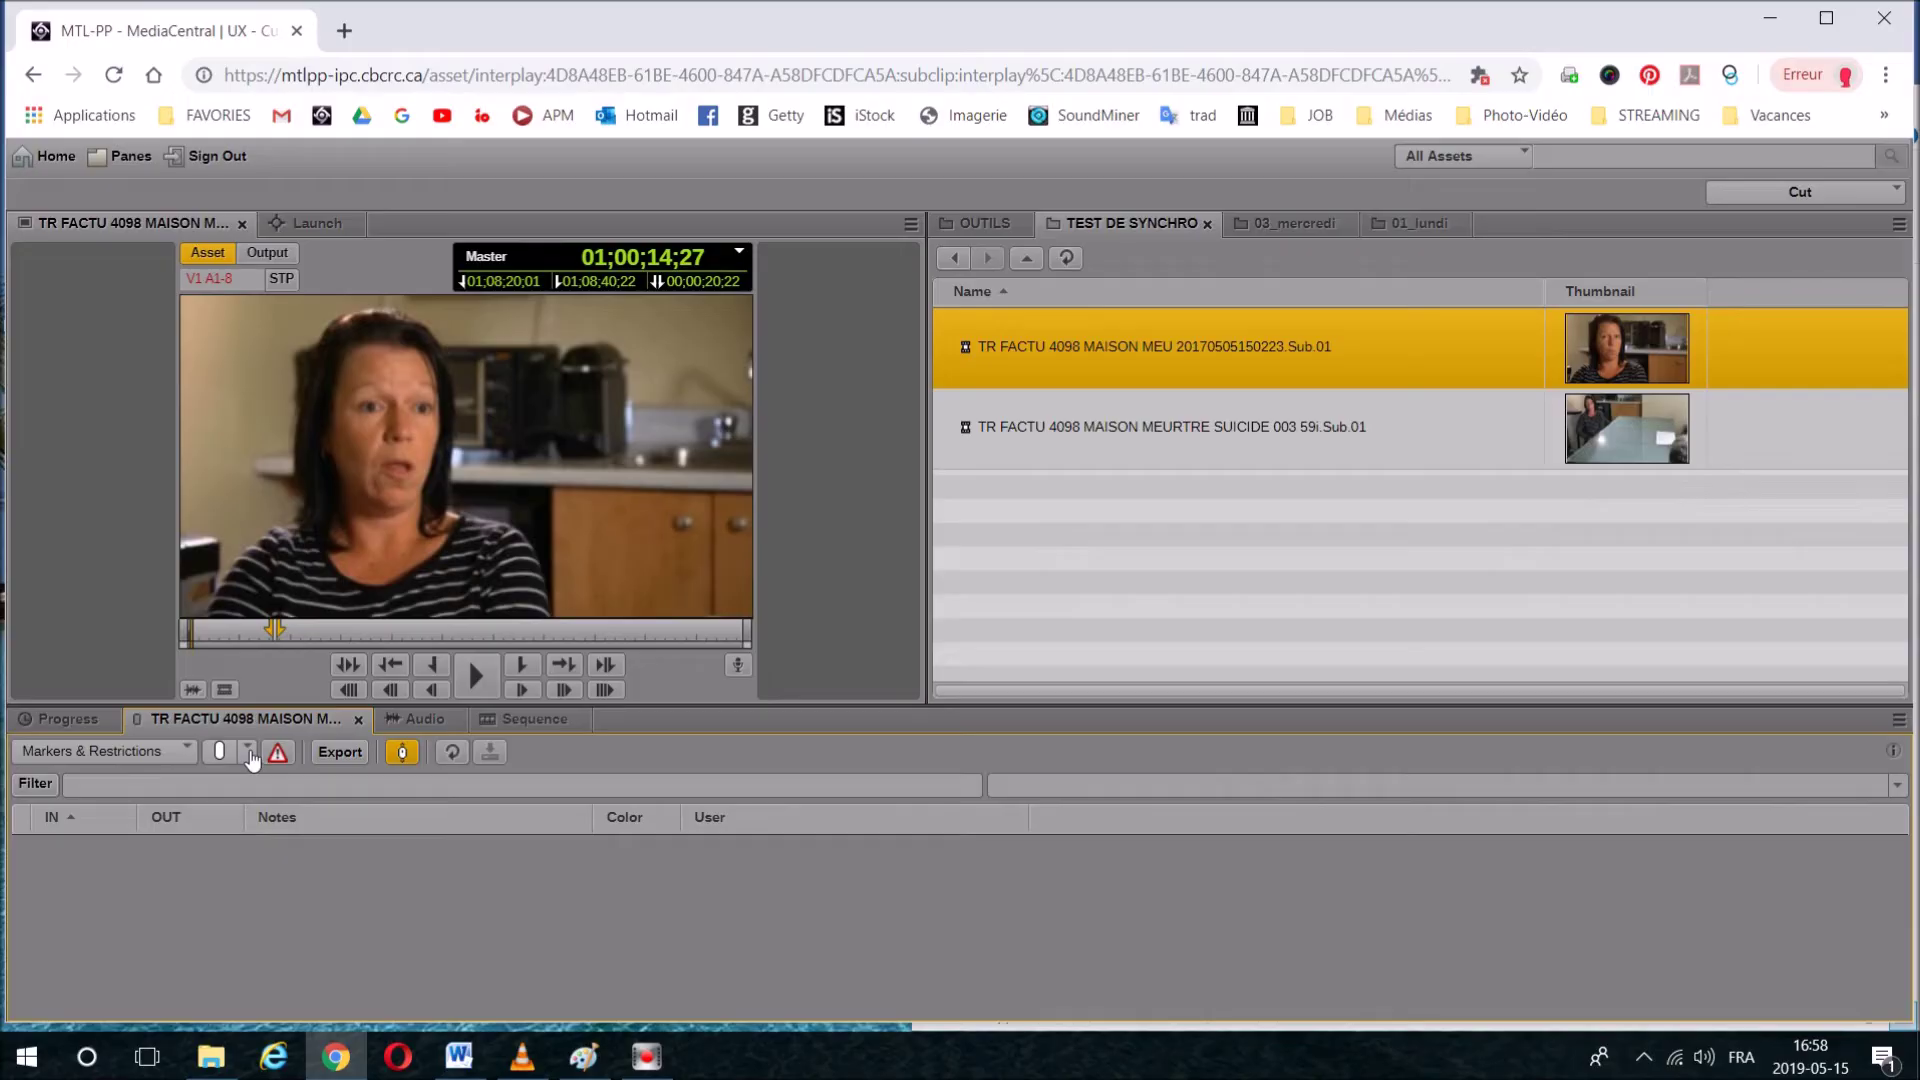
{"action": "left_click", "coordinate": [247, 751]}
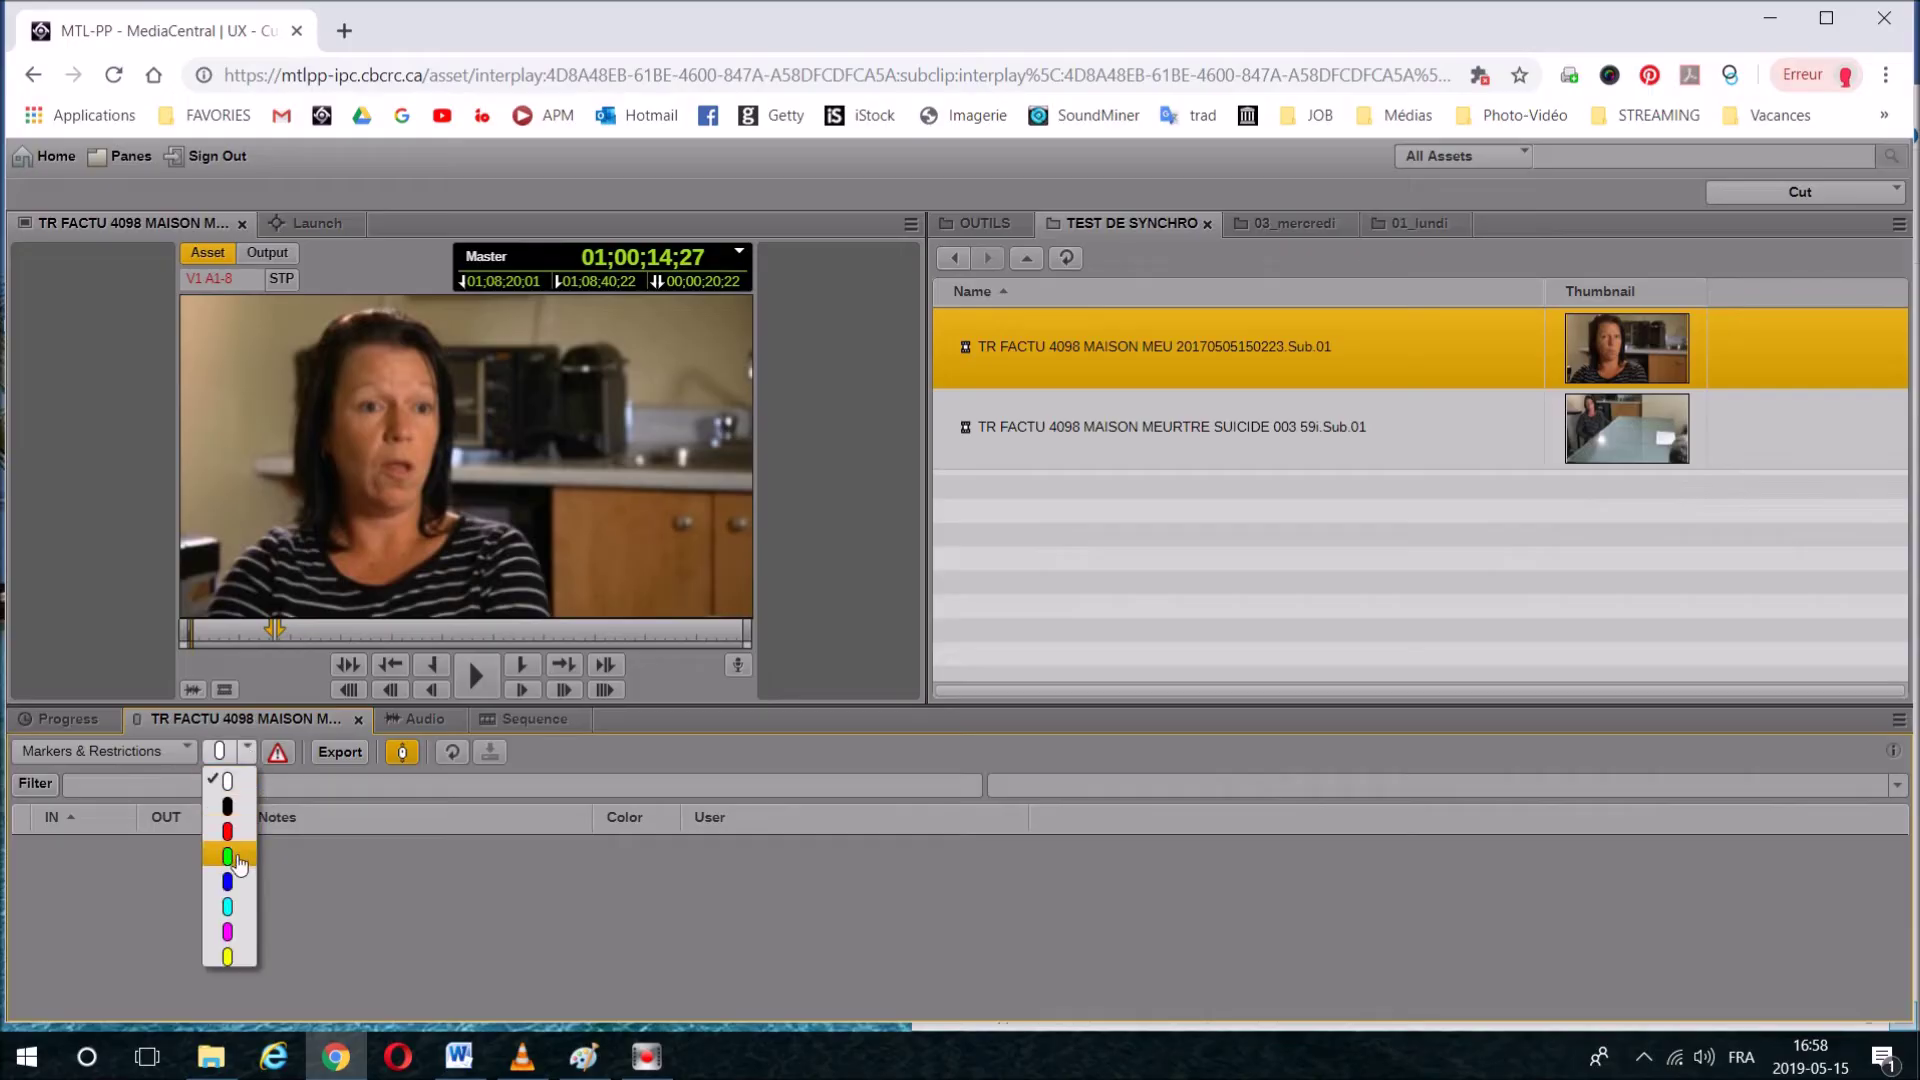
{"action": "left_click", "coordinate": [238, 858]}
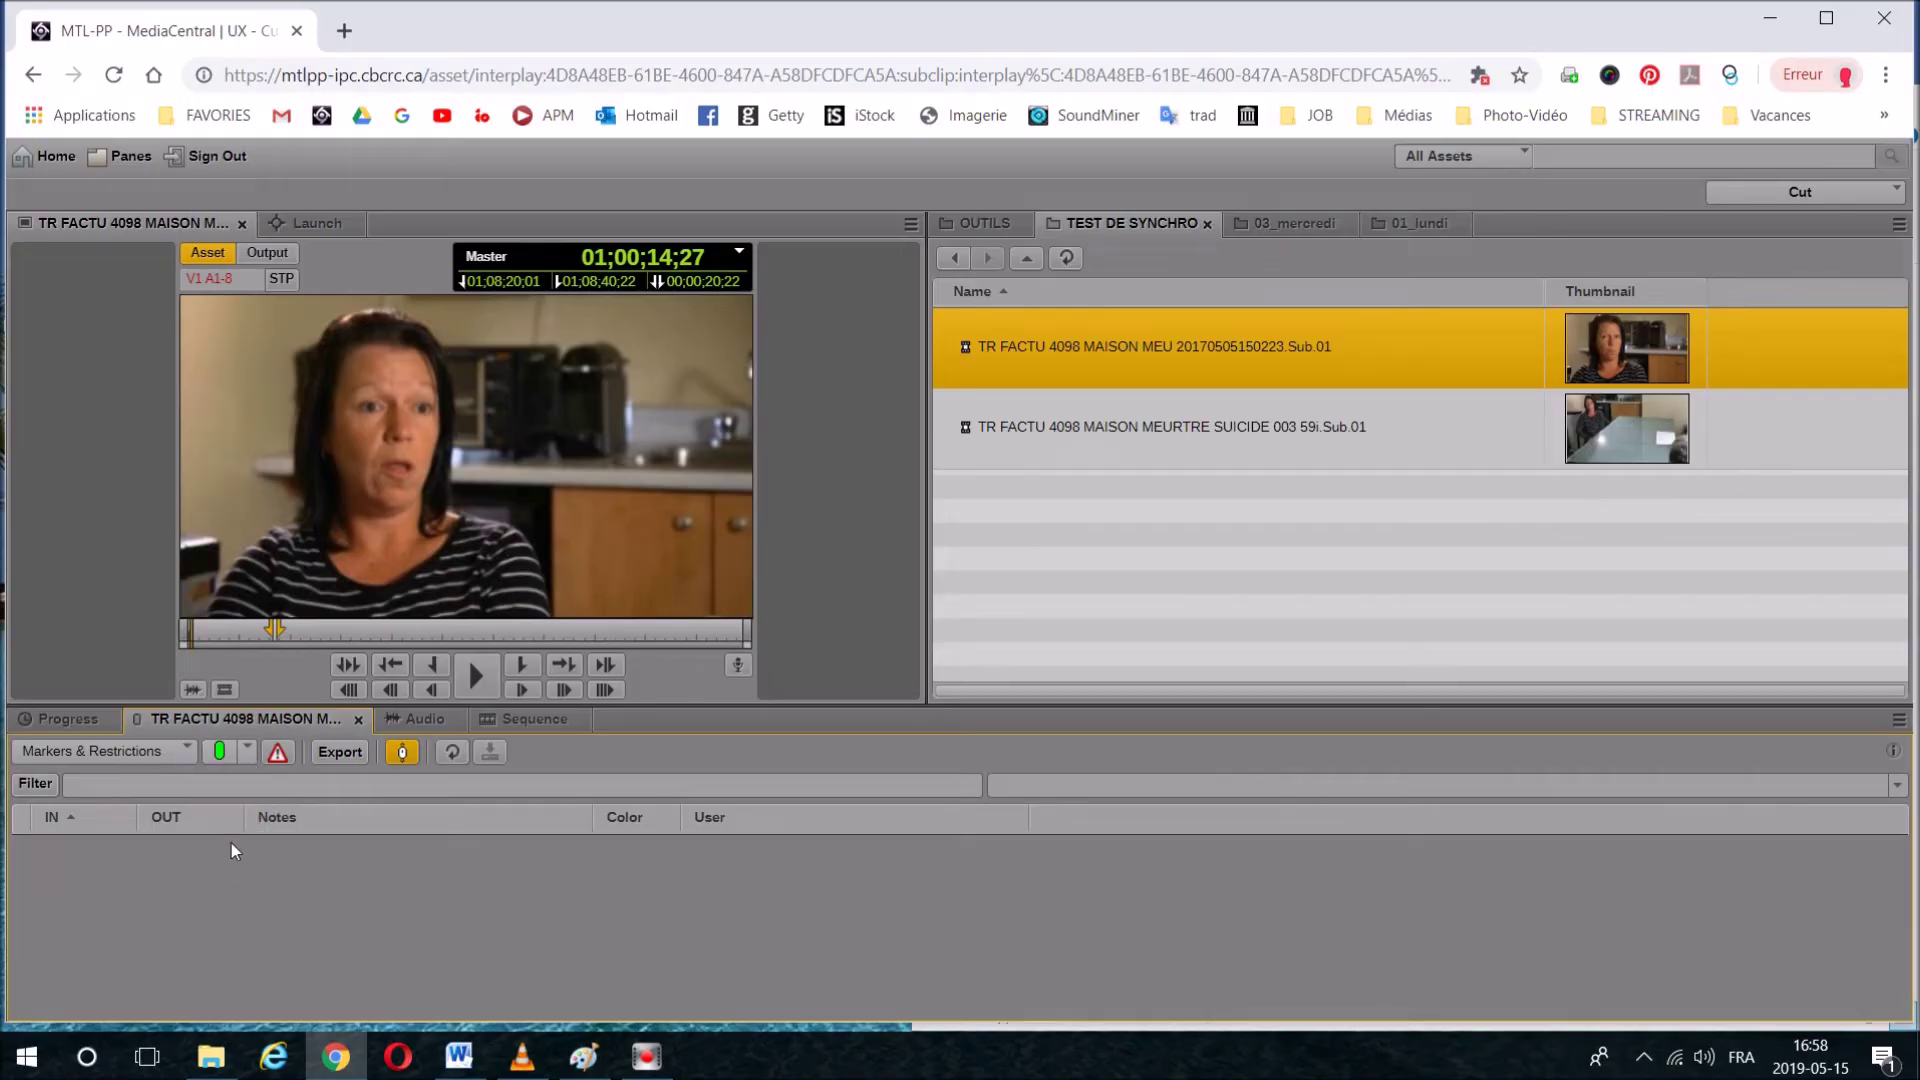
{"action": "left_click", "coordinate": [219, 751]}
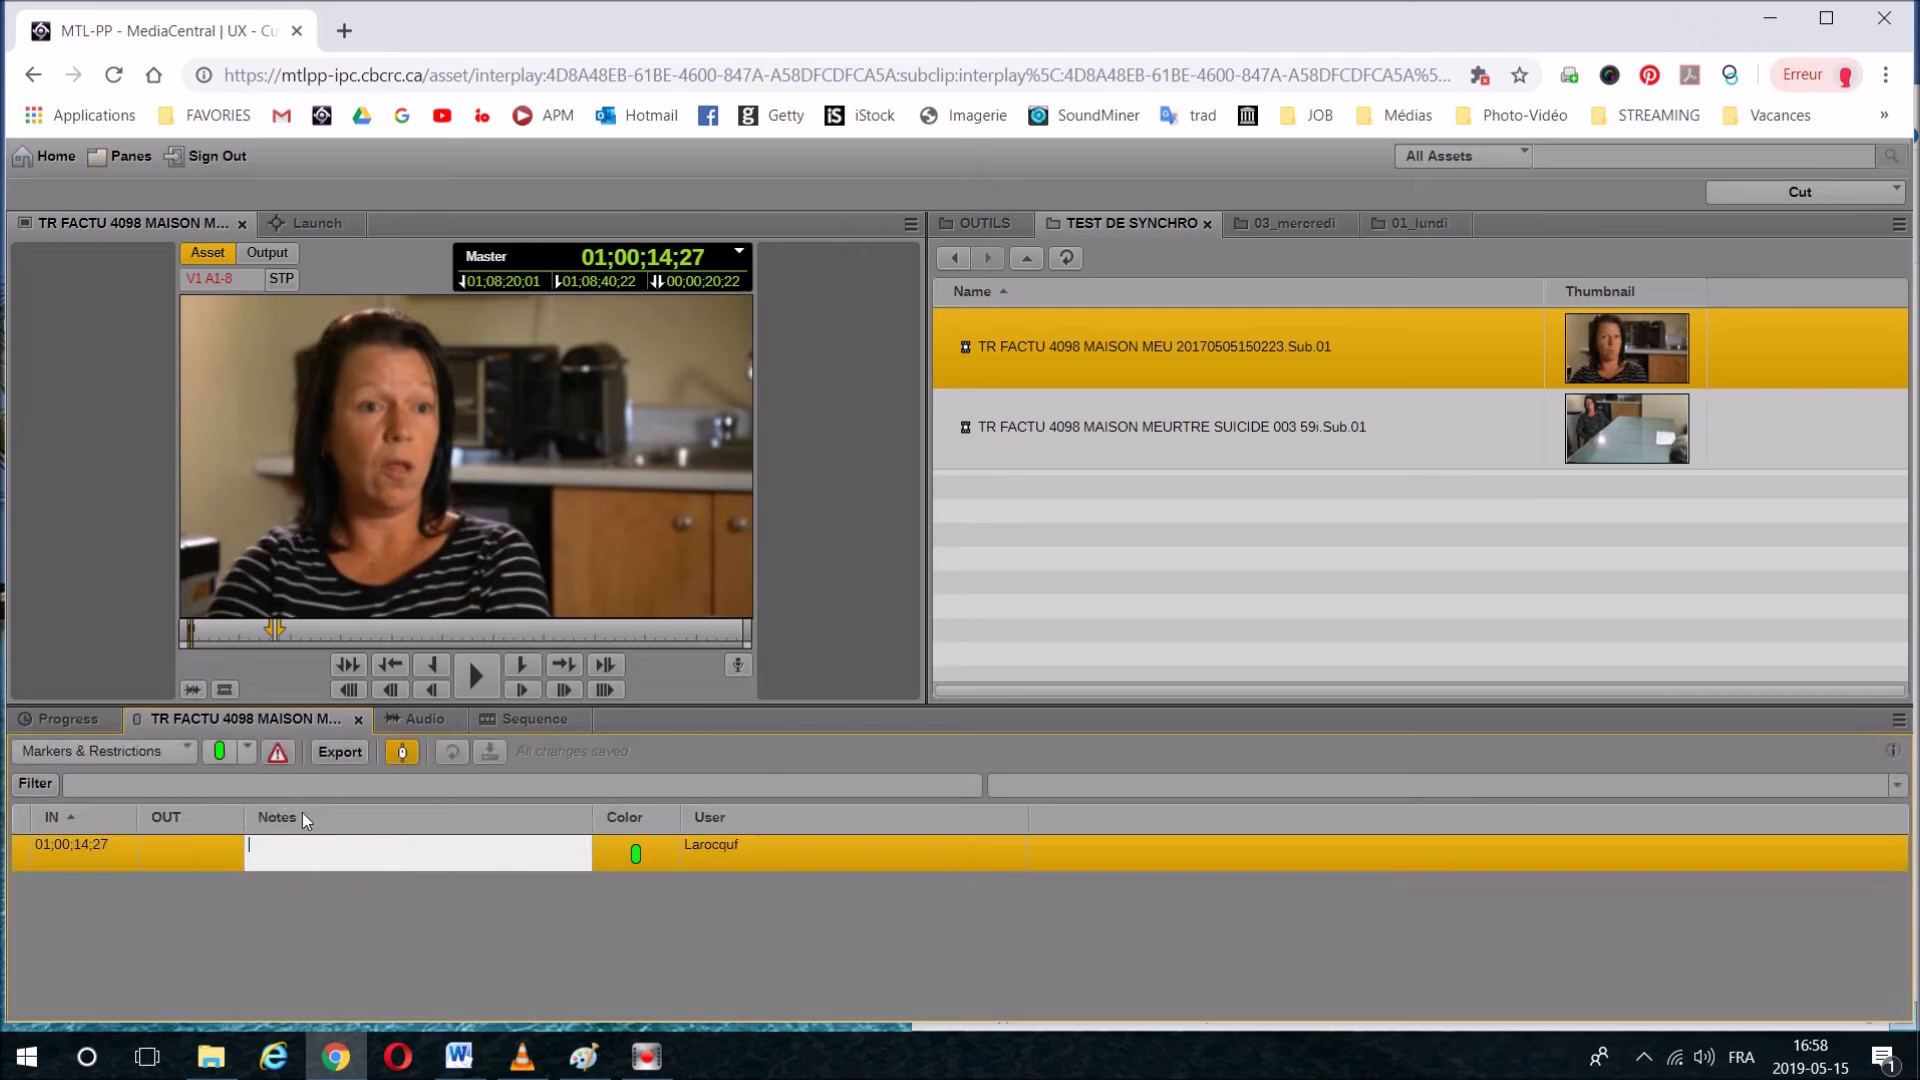
{"action": "type", "text": "clap"}
{"action": "key", "text": "Return"}
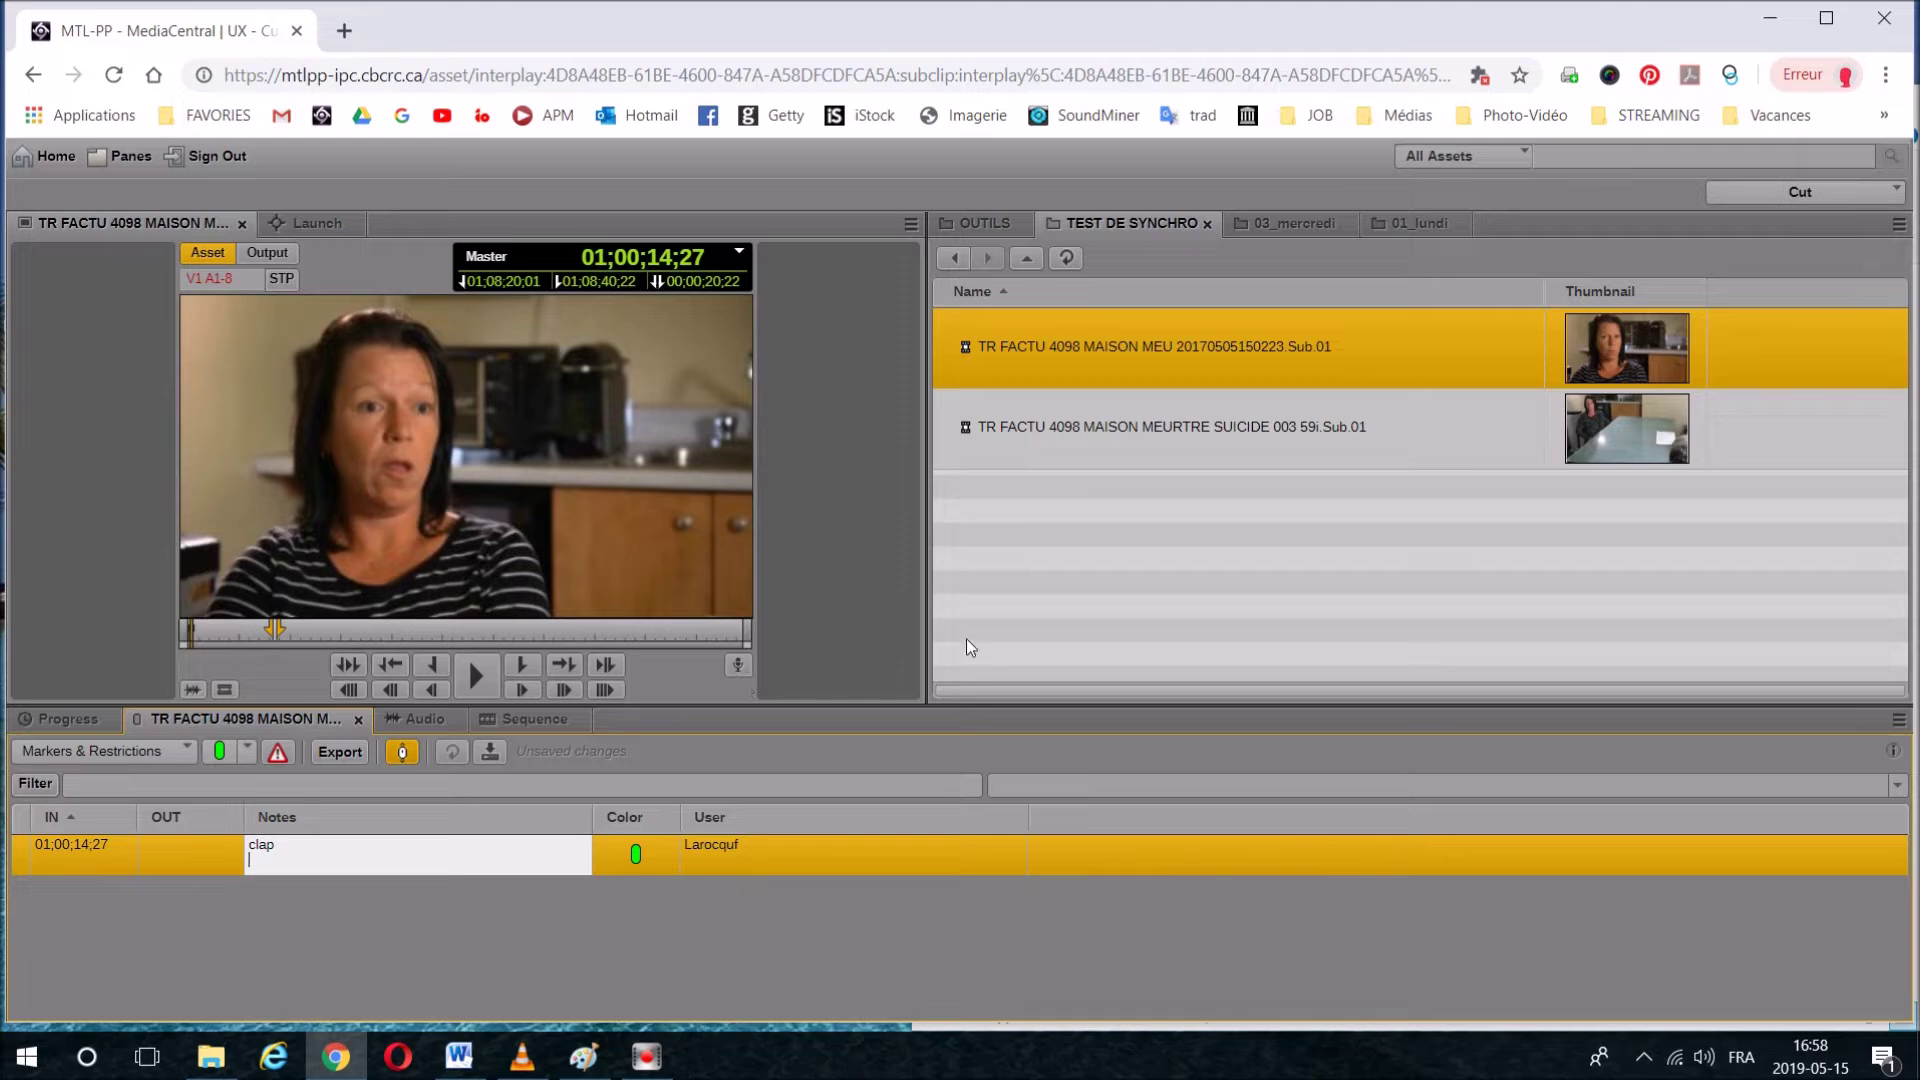
Step: Load the wide-shot clip TR FACTU 4098 MAISON MEURTRE SUICIDE 003 59i.Sub.01 and stop it at 10;01;58;02
{"action": "left_click", "coordinate": [1616, 430]}
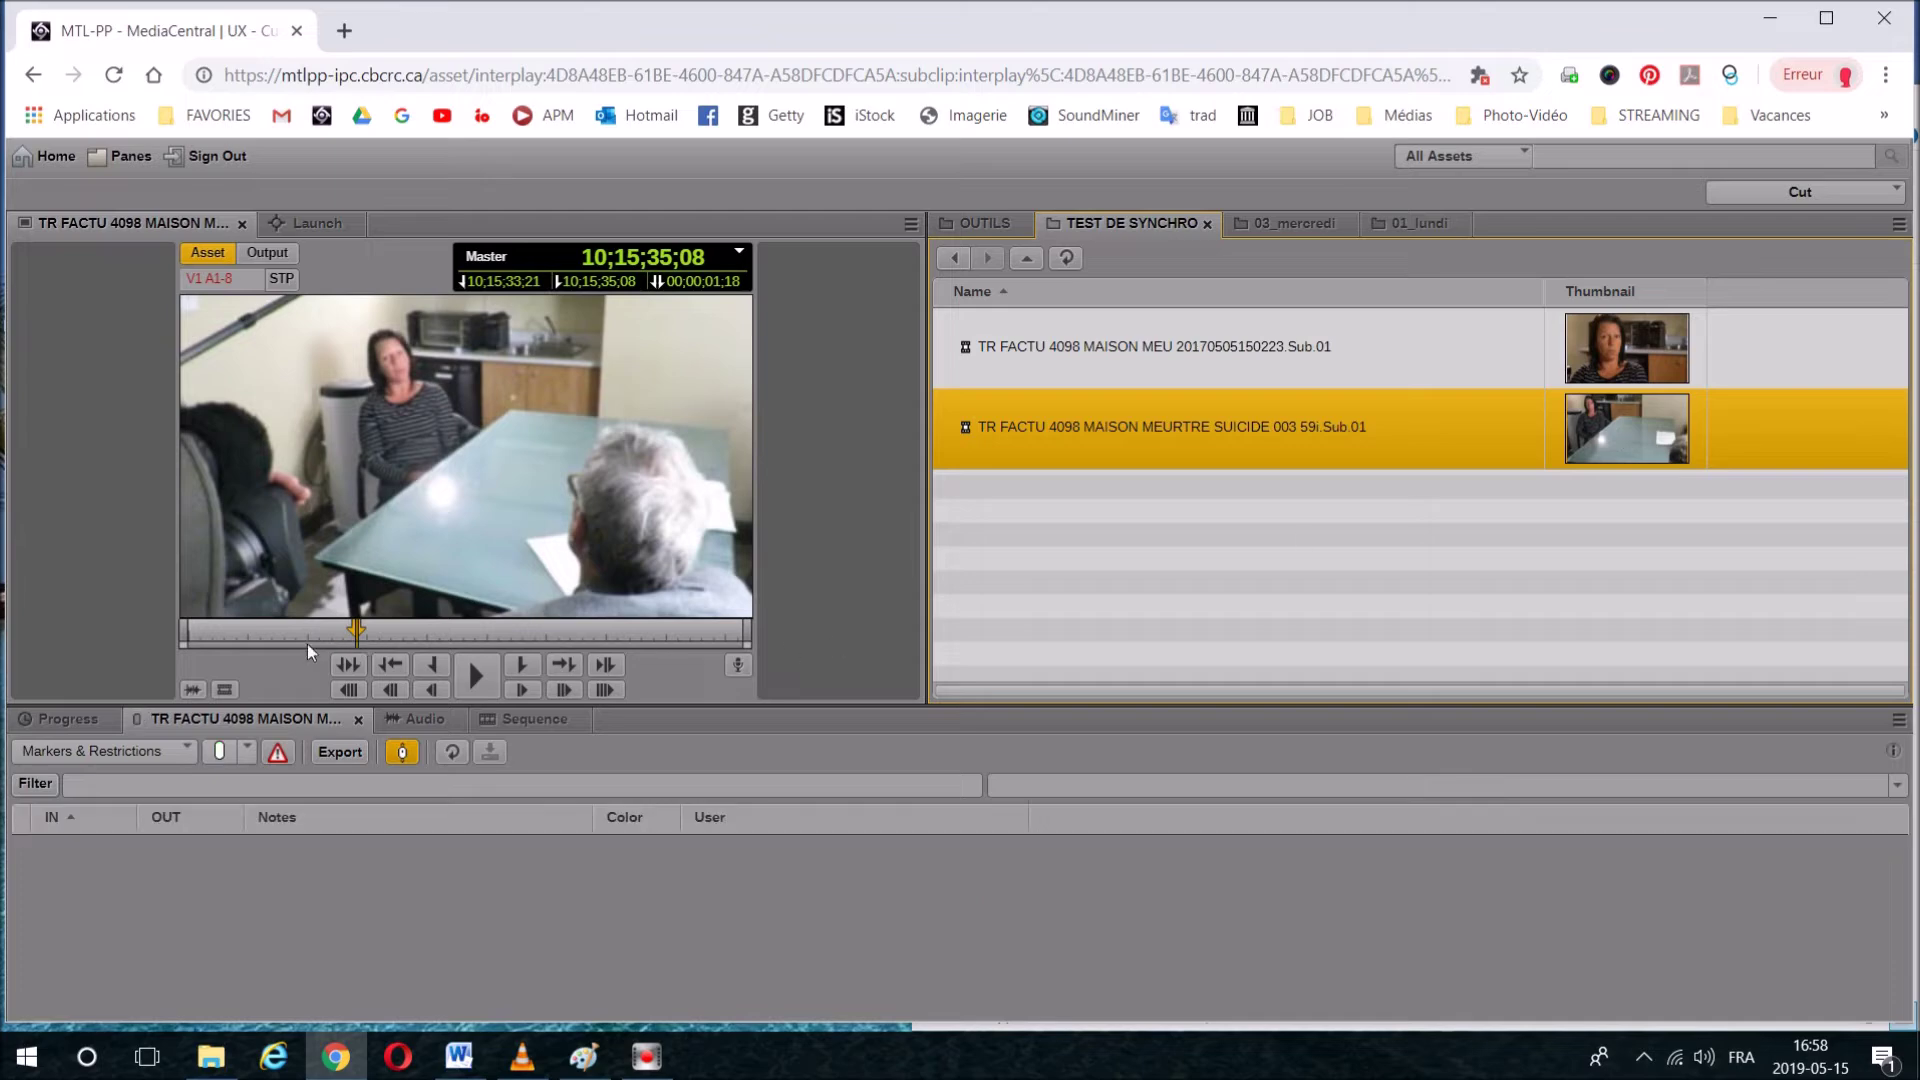
{"action": "left_click_drag", "start_coordinate": [218, 634], "coordinate": [194, 640]}
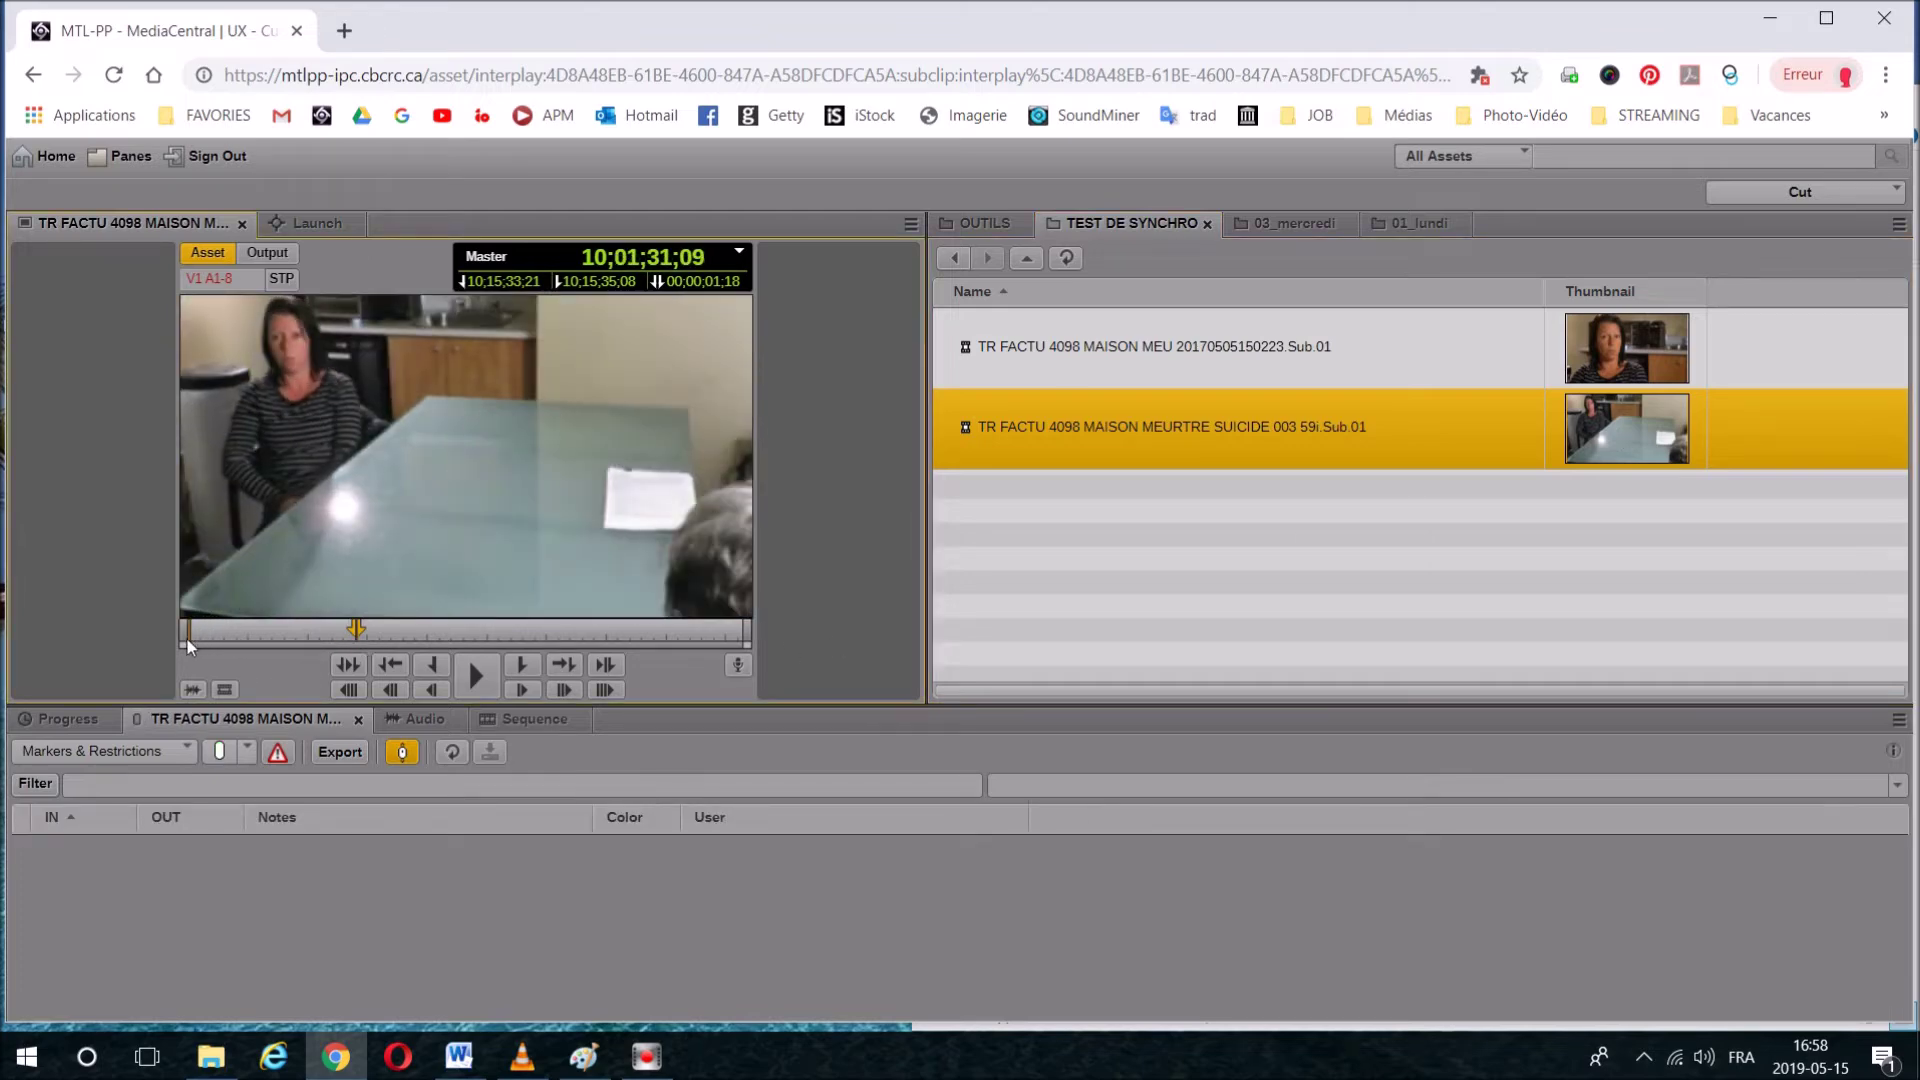
{"action": "left_click", "coordinate": [476, 676]}
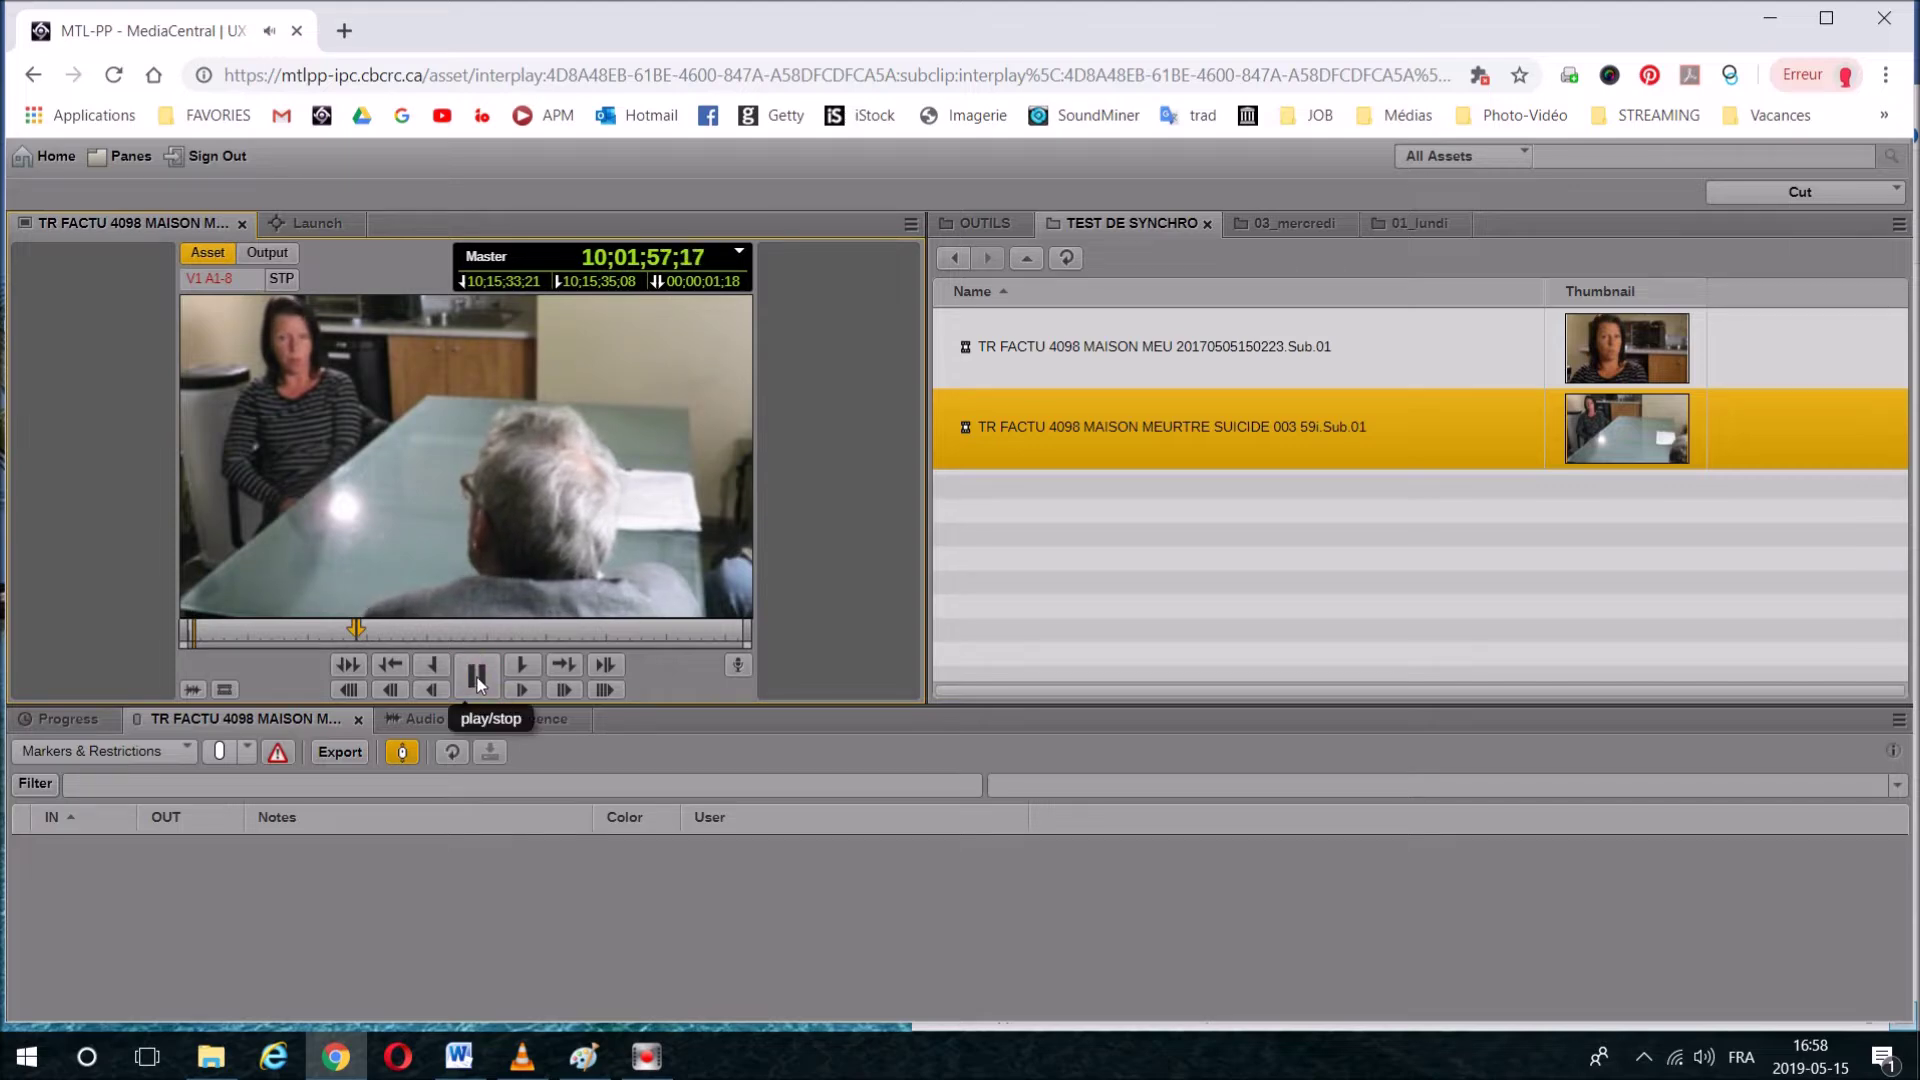
{"action": "left_click", "coordinate": [477, 684]}
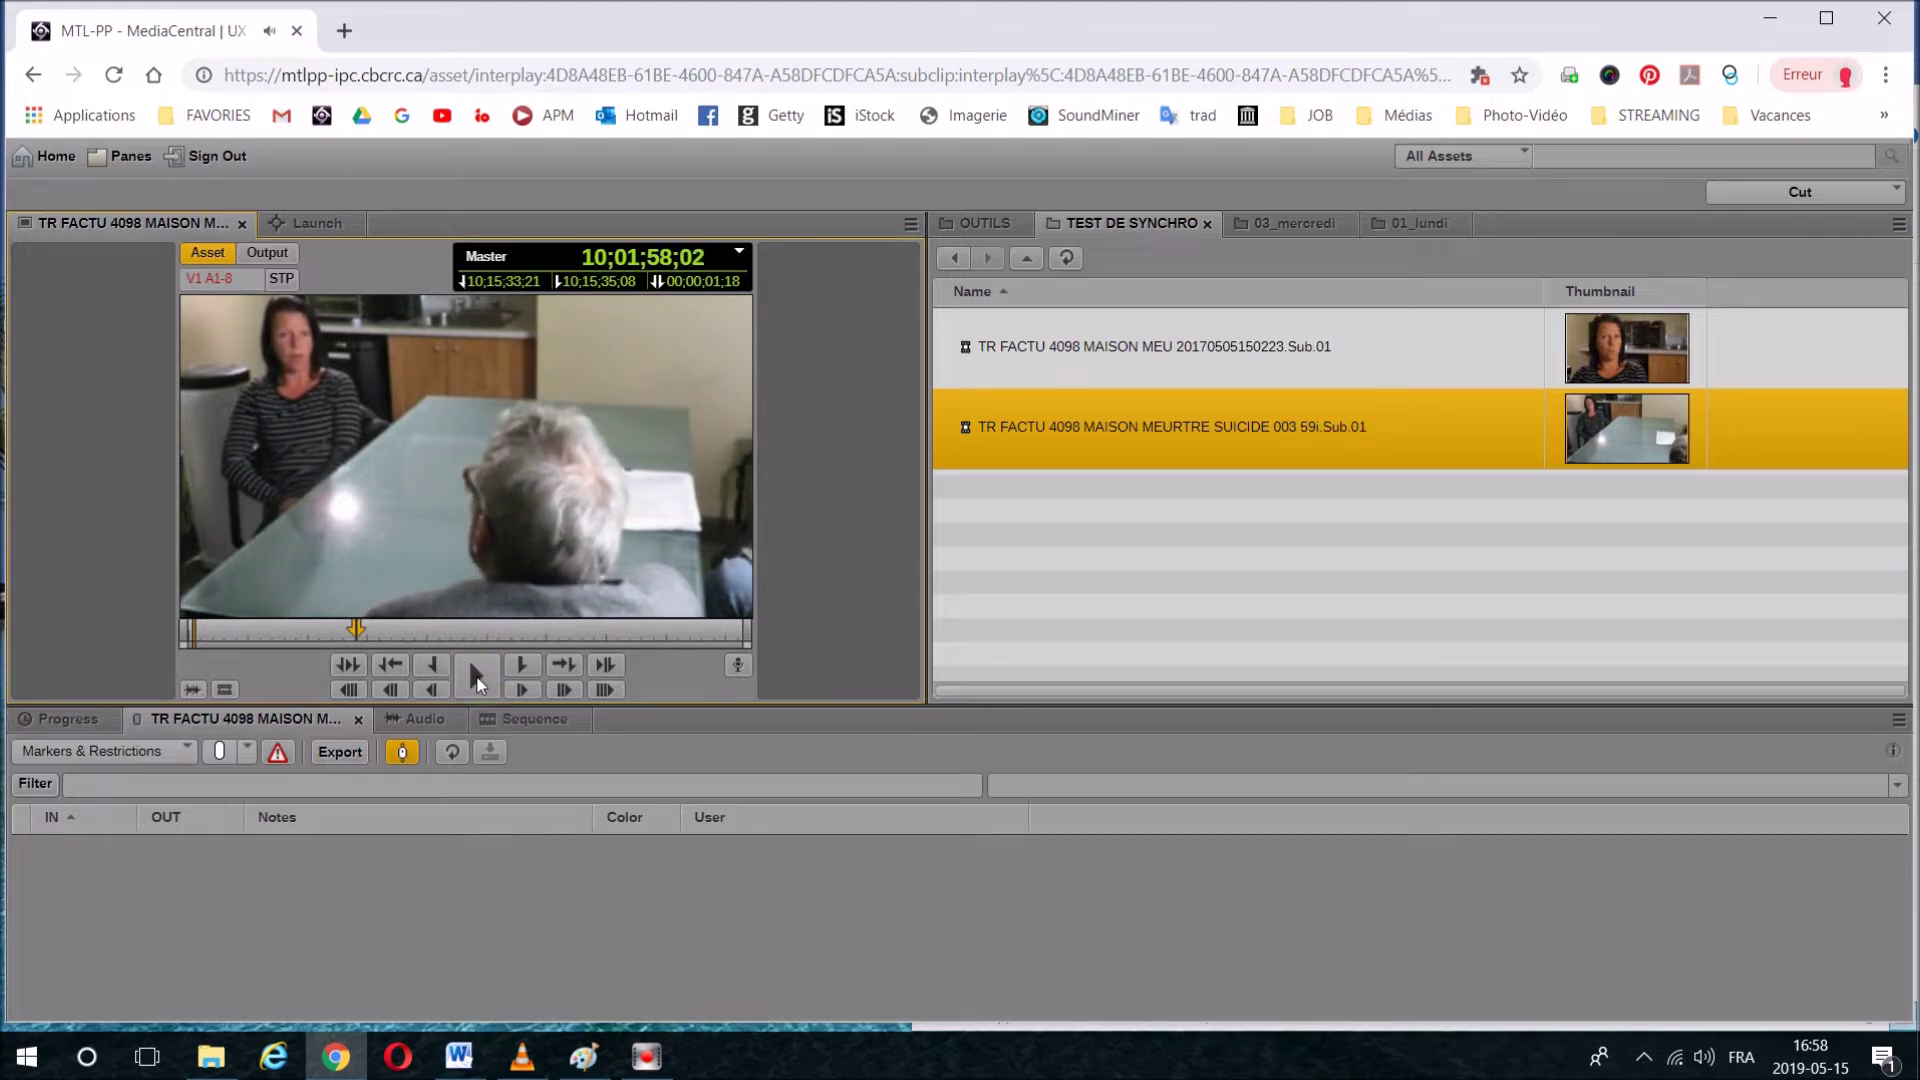
Step: Add a green marker with the note "clap" at 10;01;58;02 in the wide-shot clip and save it
{"action": "left_click", "coordinate": [248, 752]}
{"action": "left_click", "coordinate": [229, 856]}
{"action": "left_click", "coordinate": [228, 760]}
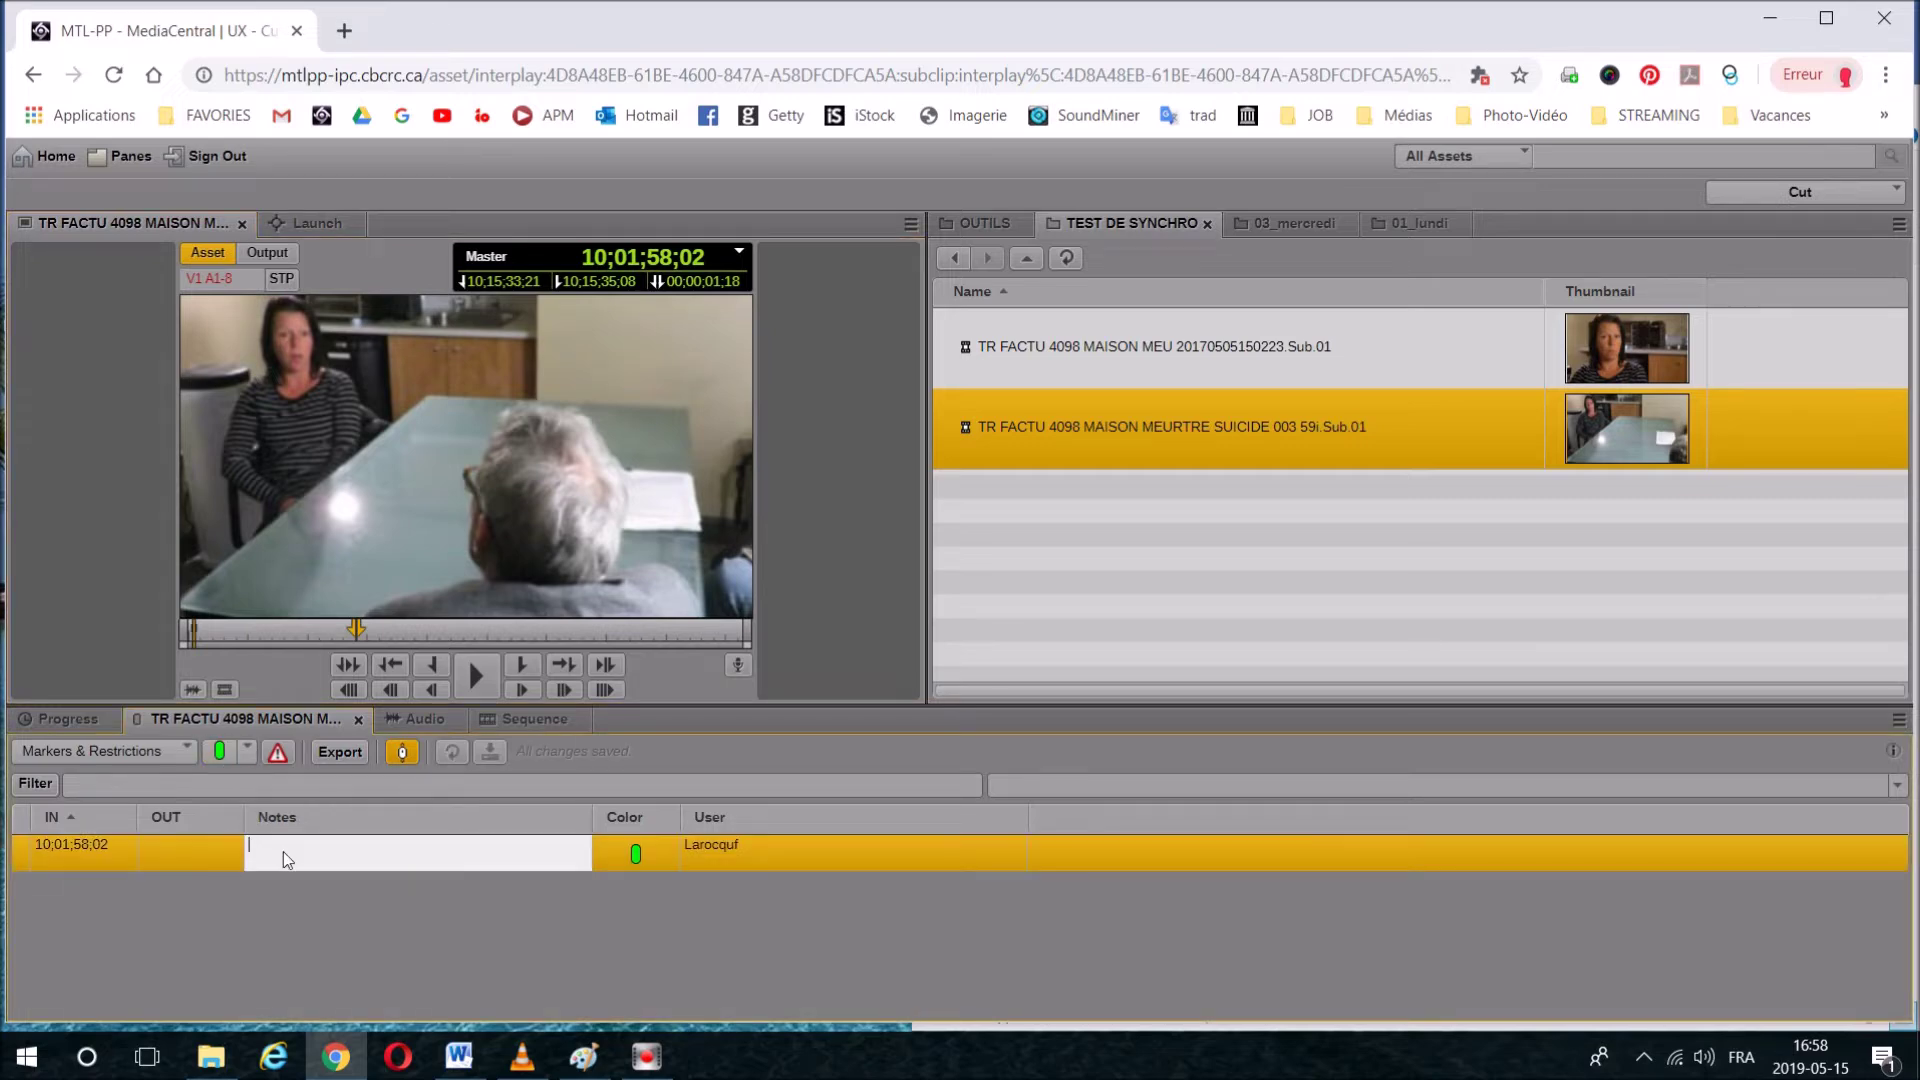
{"action": "type", "text": "d"}
{"action": "left_click", "coordinate": [490, 753]}
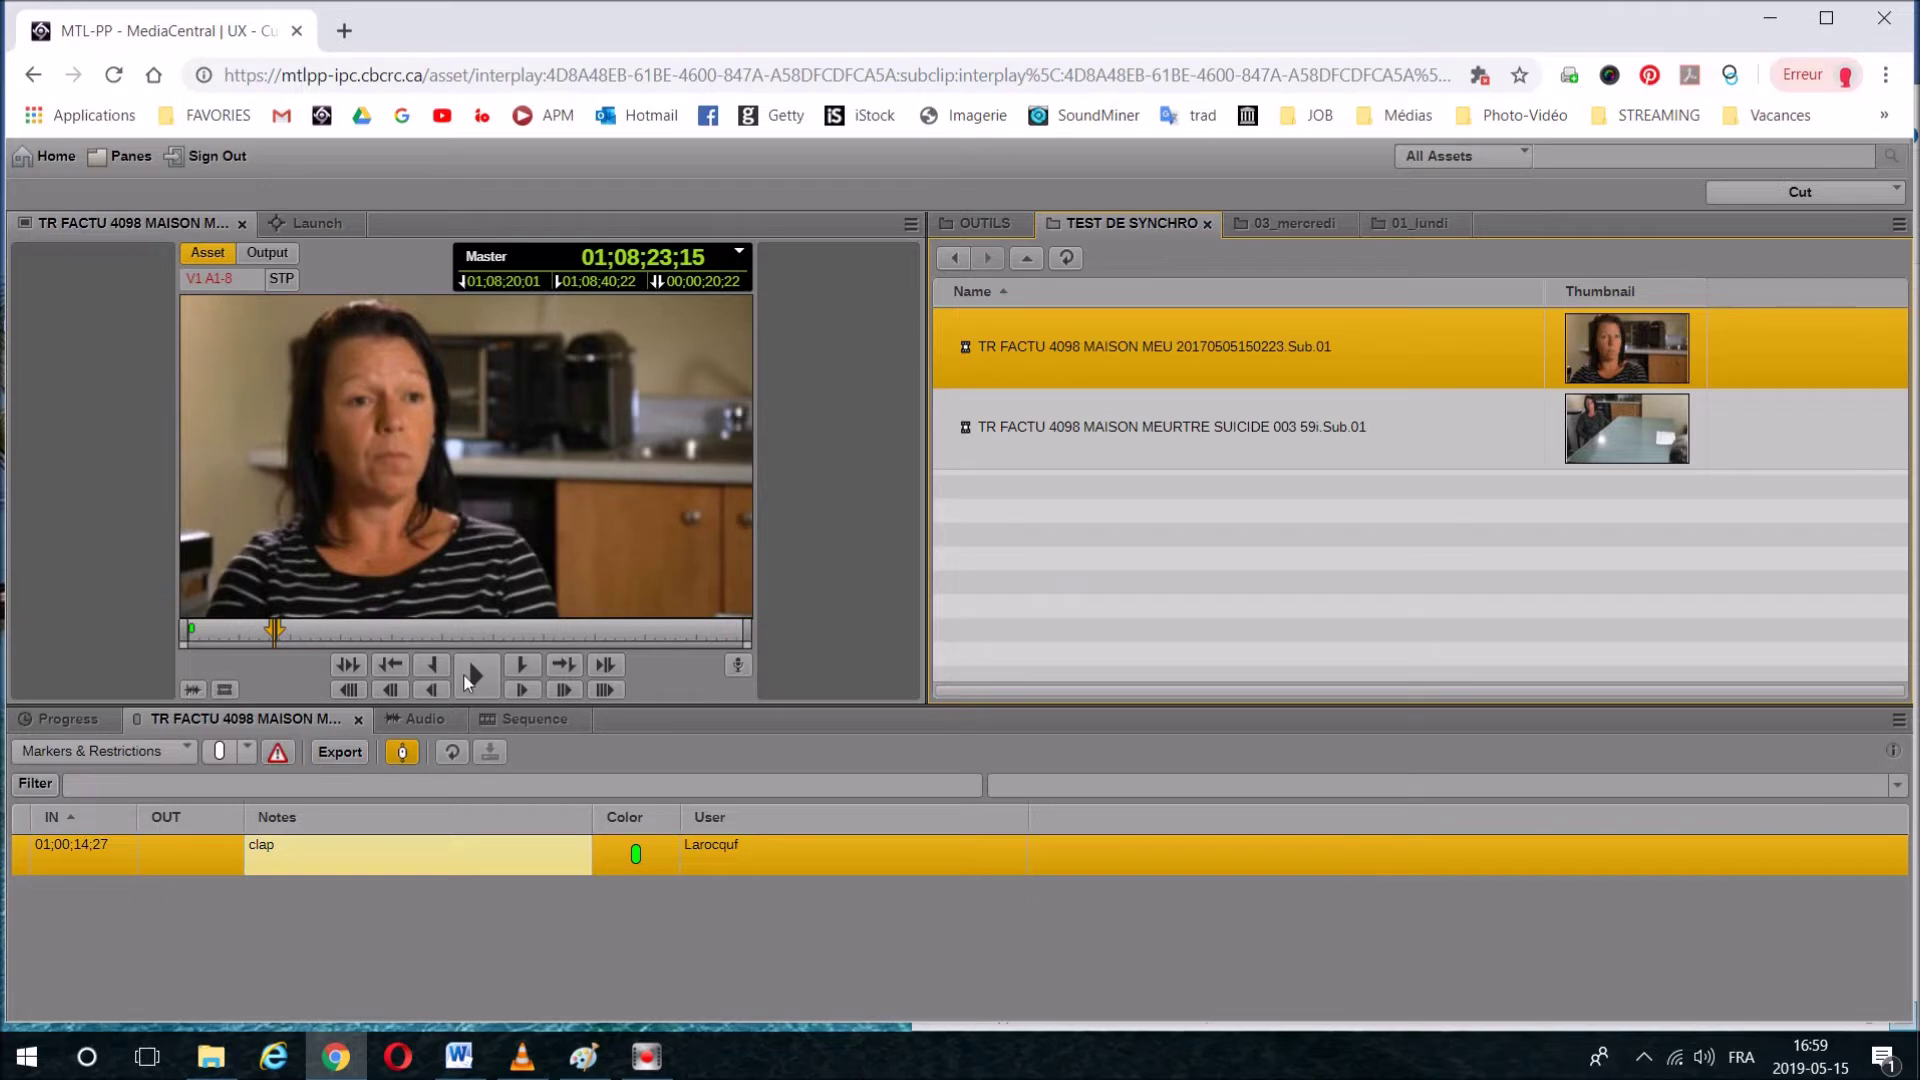
Step: Mark the end of the close-up clip's quote at 01;08;29;27 and move its IN point back to 01;00;06;13
{"action": "left_click", "coordinate": [471, 675]}
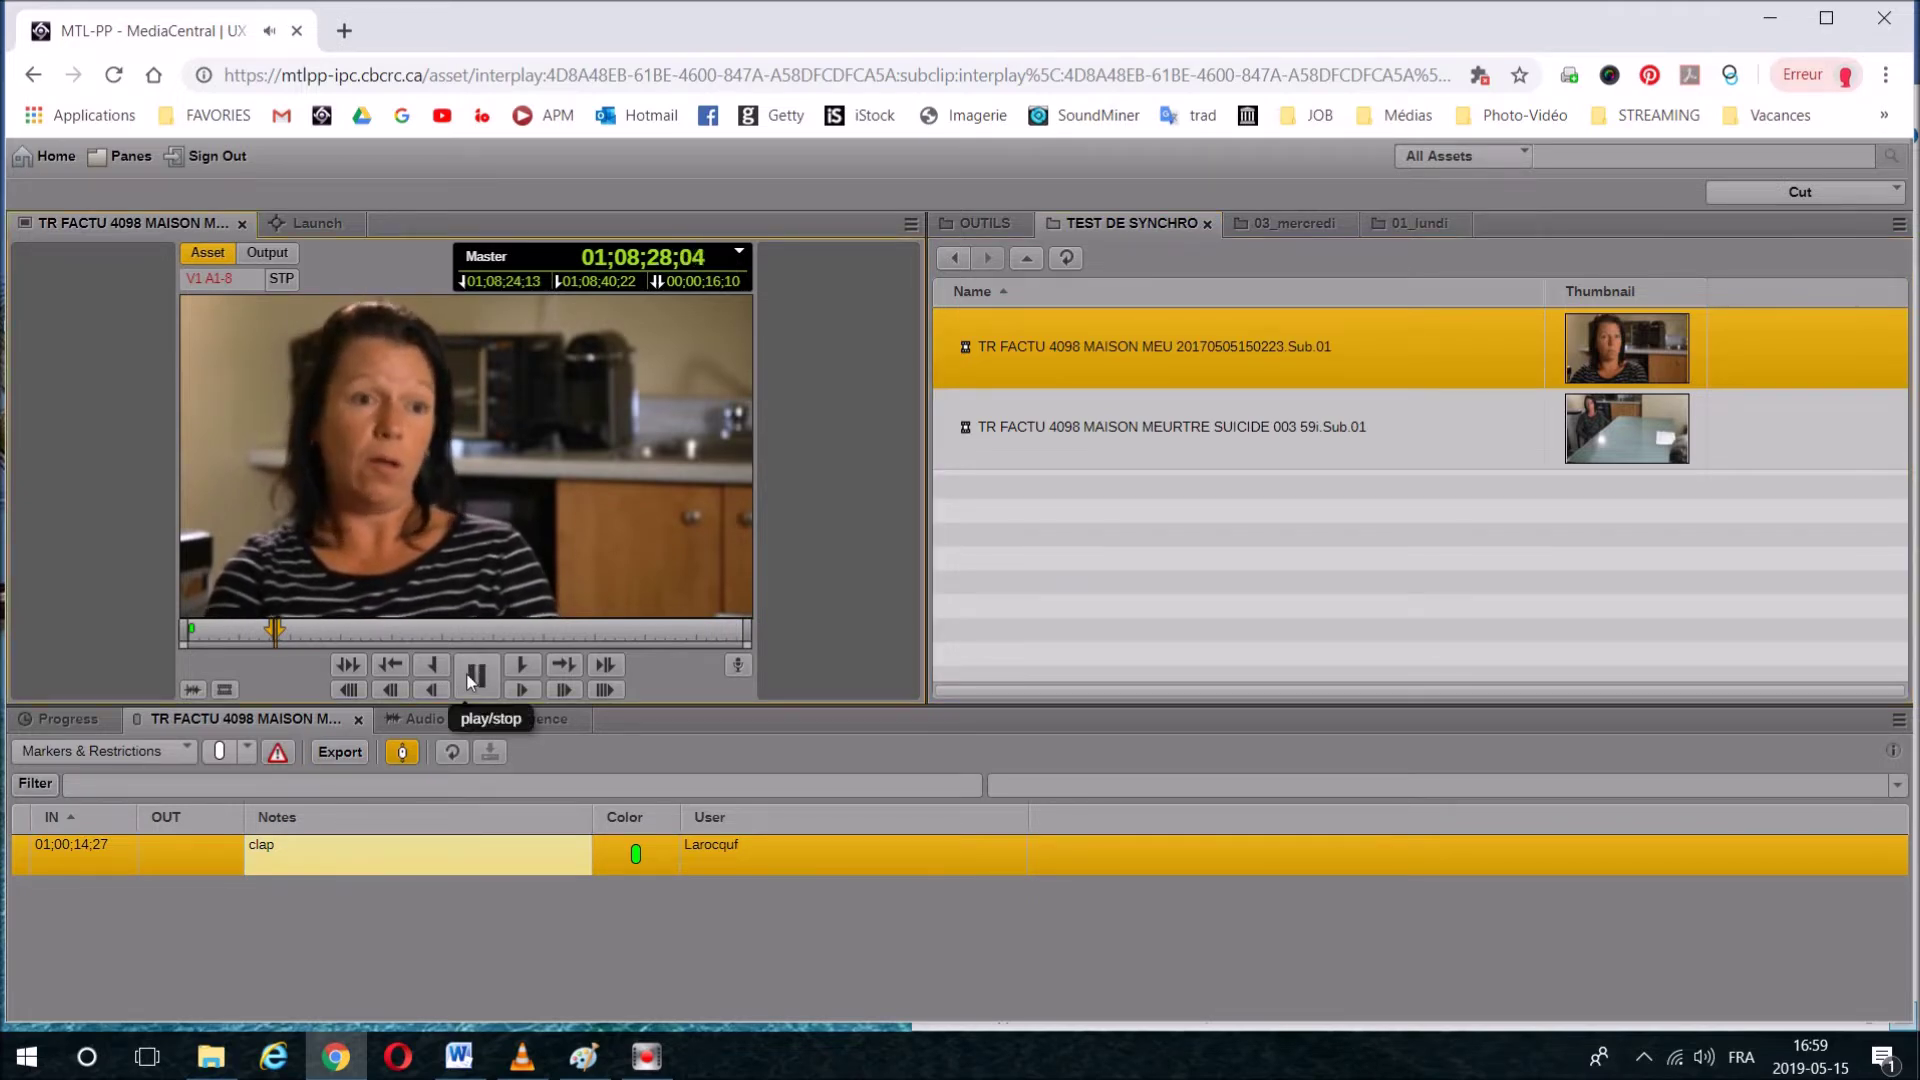
{"action": "left_click", "coordinate": [474, 676]}
{"action": "left_click", "coordinate": [521, 664]}
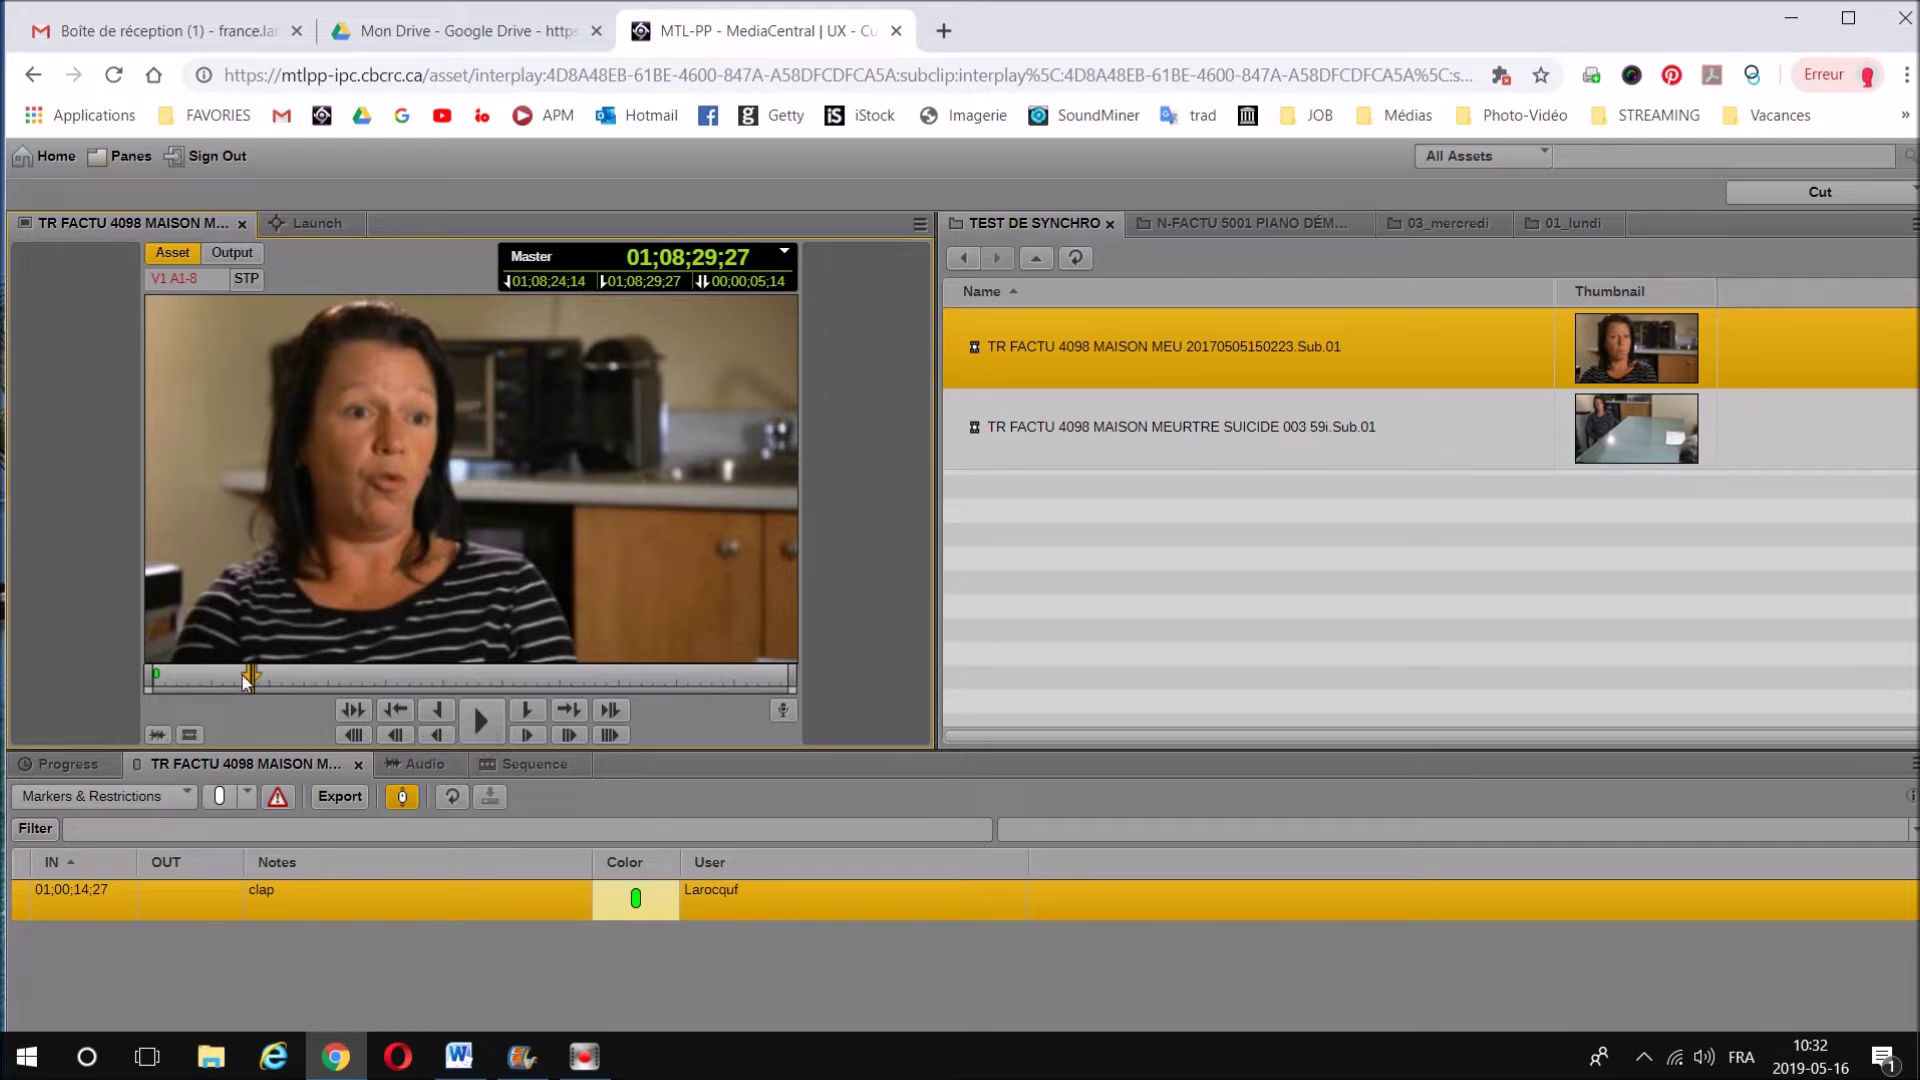
{"action": "left_click_drag", "start_coordinate": [250, 677], "coordinate": [149, 686]}
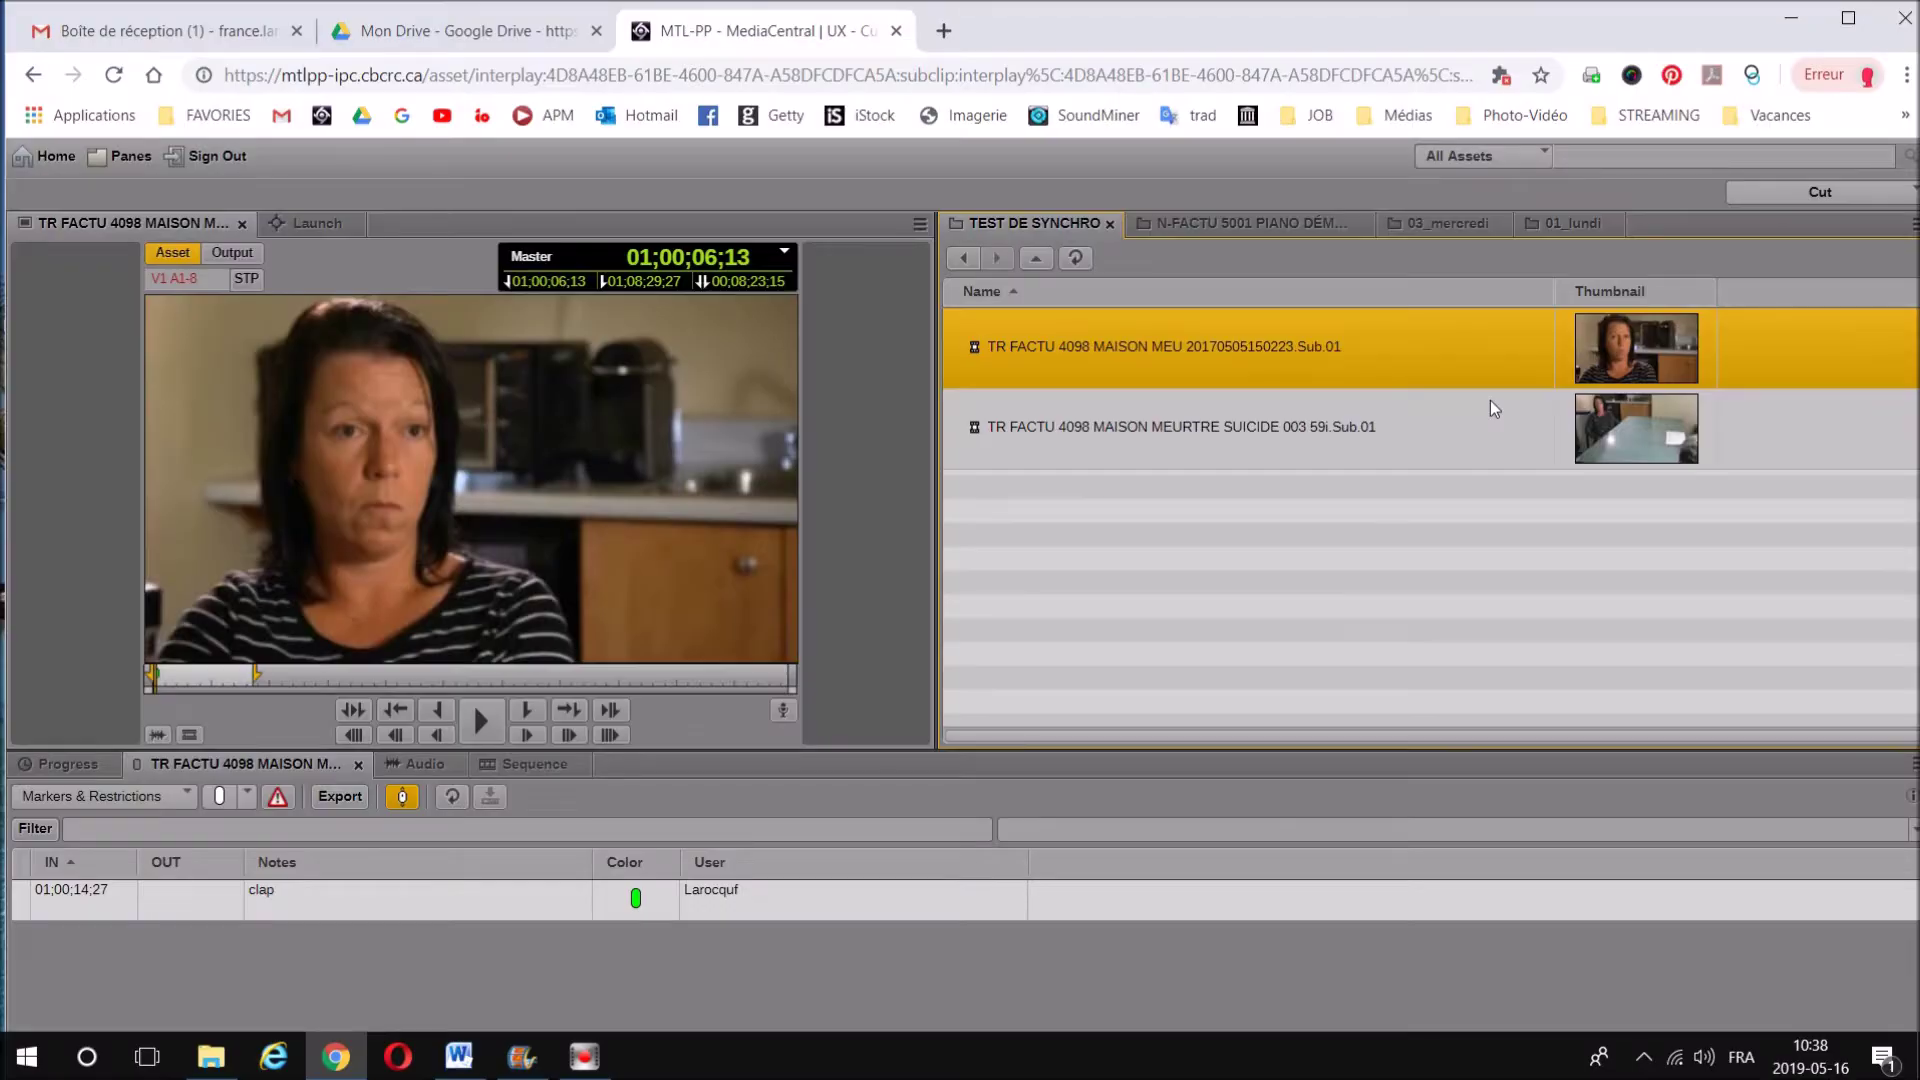
Step: Load the wide-shot clip and mark its IN point on the green clap marker at 10;01;58;02
{"action": "left_click", "coordinate": [1648, 430]}
{"action": "double_click", "coordinate": [1632, 419]}
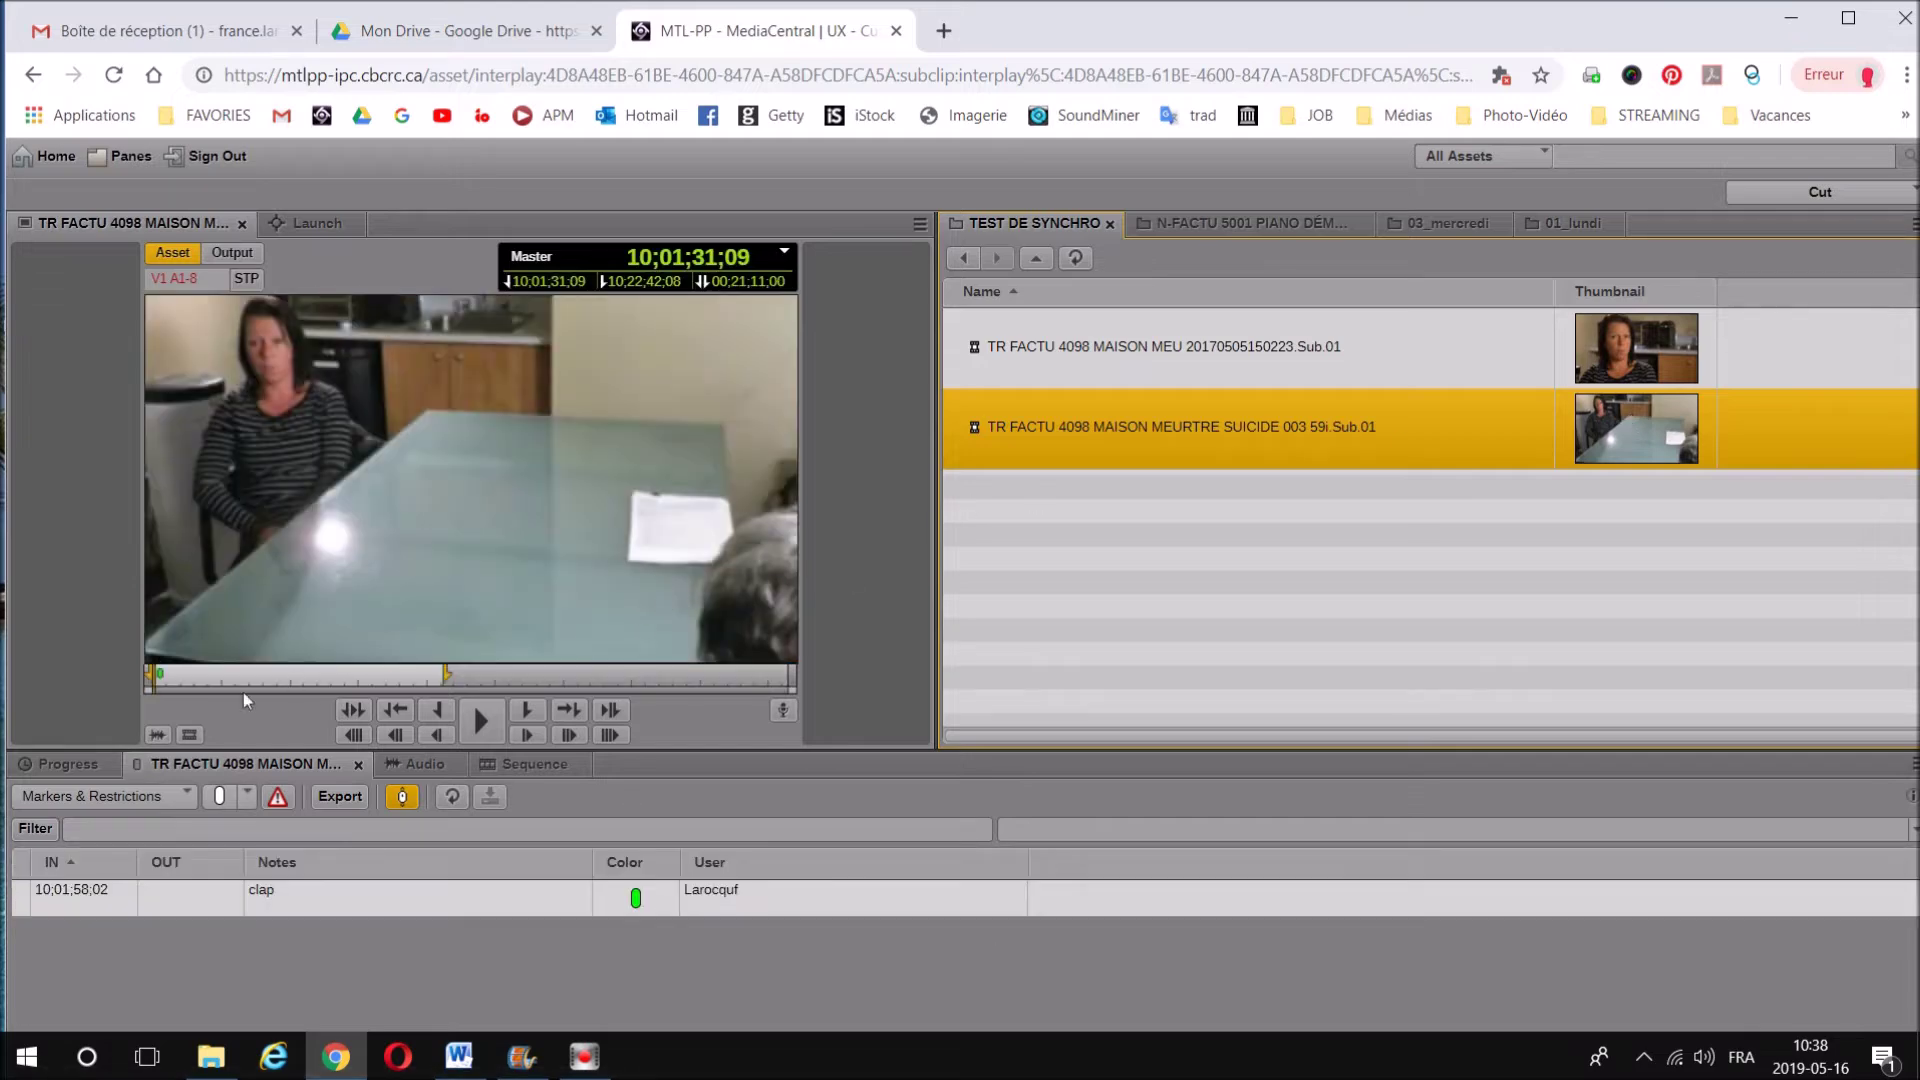
{"action": "mouse_move", "coordinate": [158, 675]}
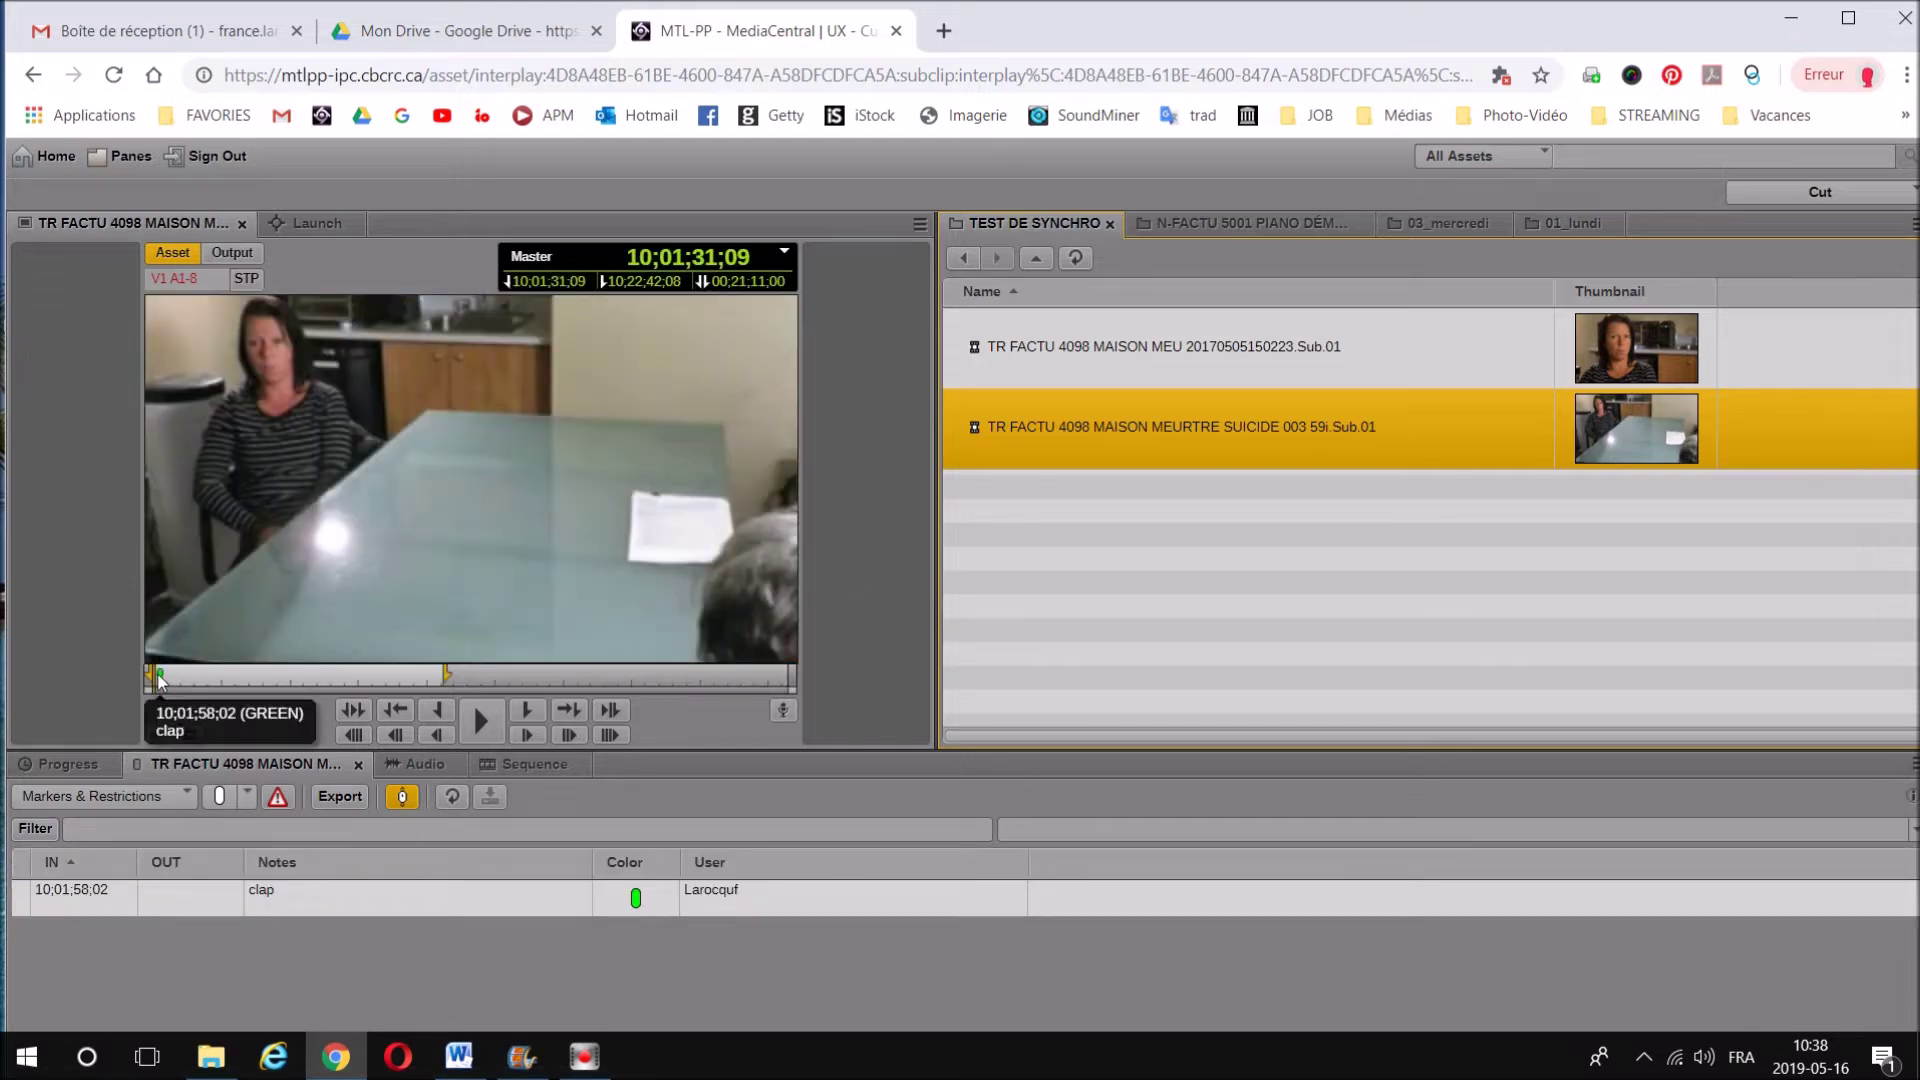
{"action": "left_click", "coordinate": [158, 678]}
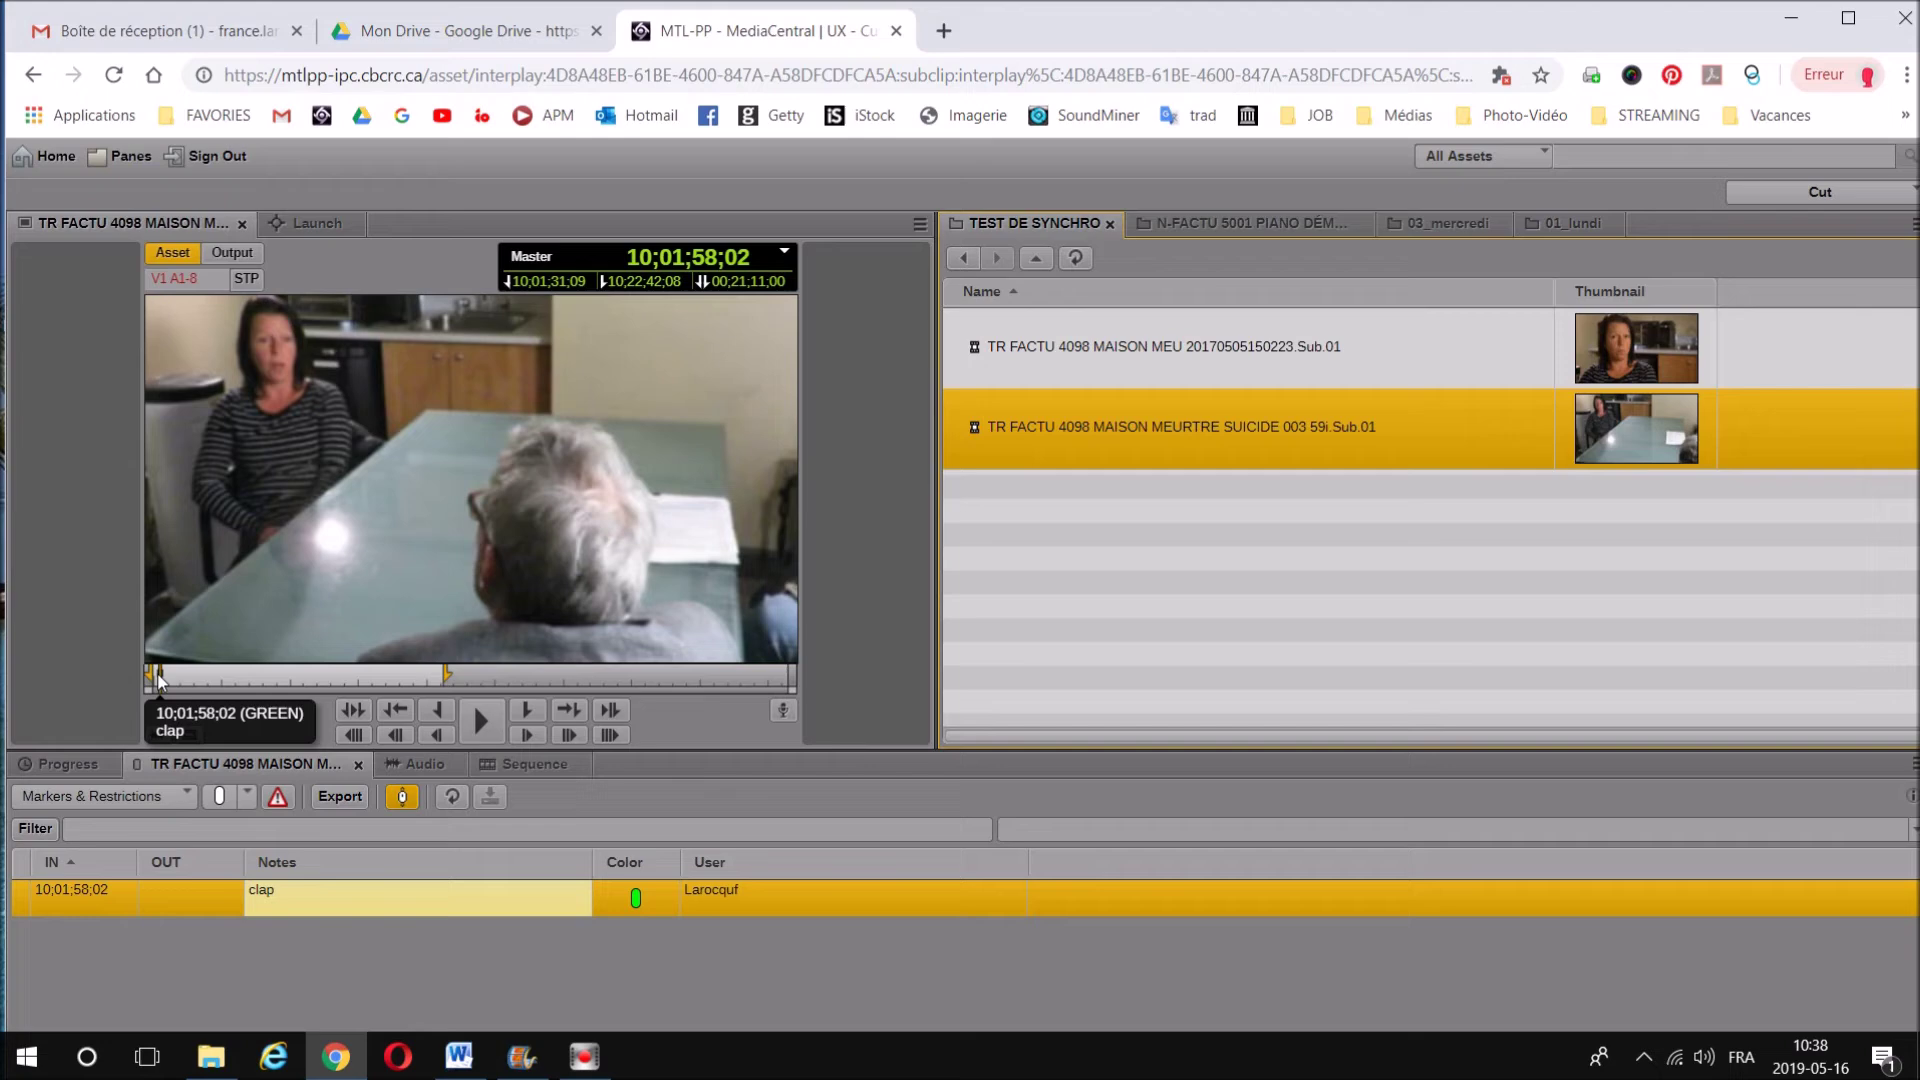
{"action": "left_click", "coordinate": [428, 716]}
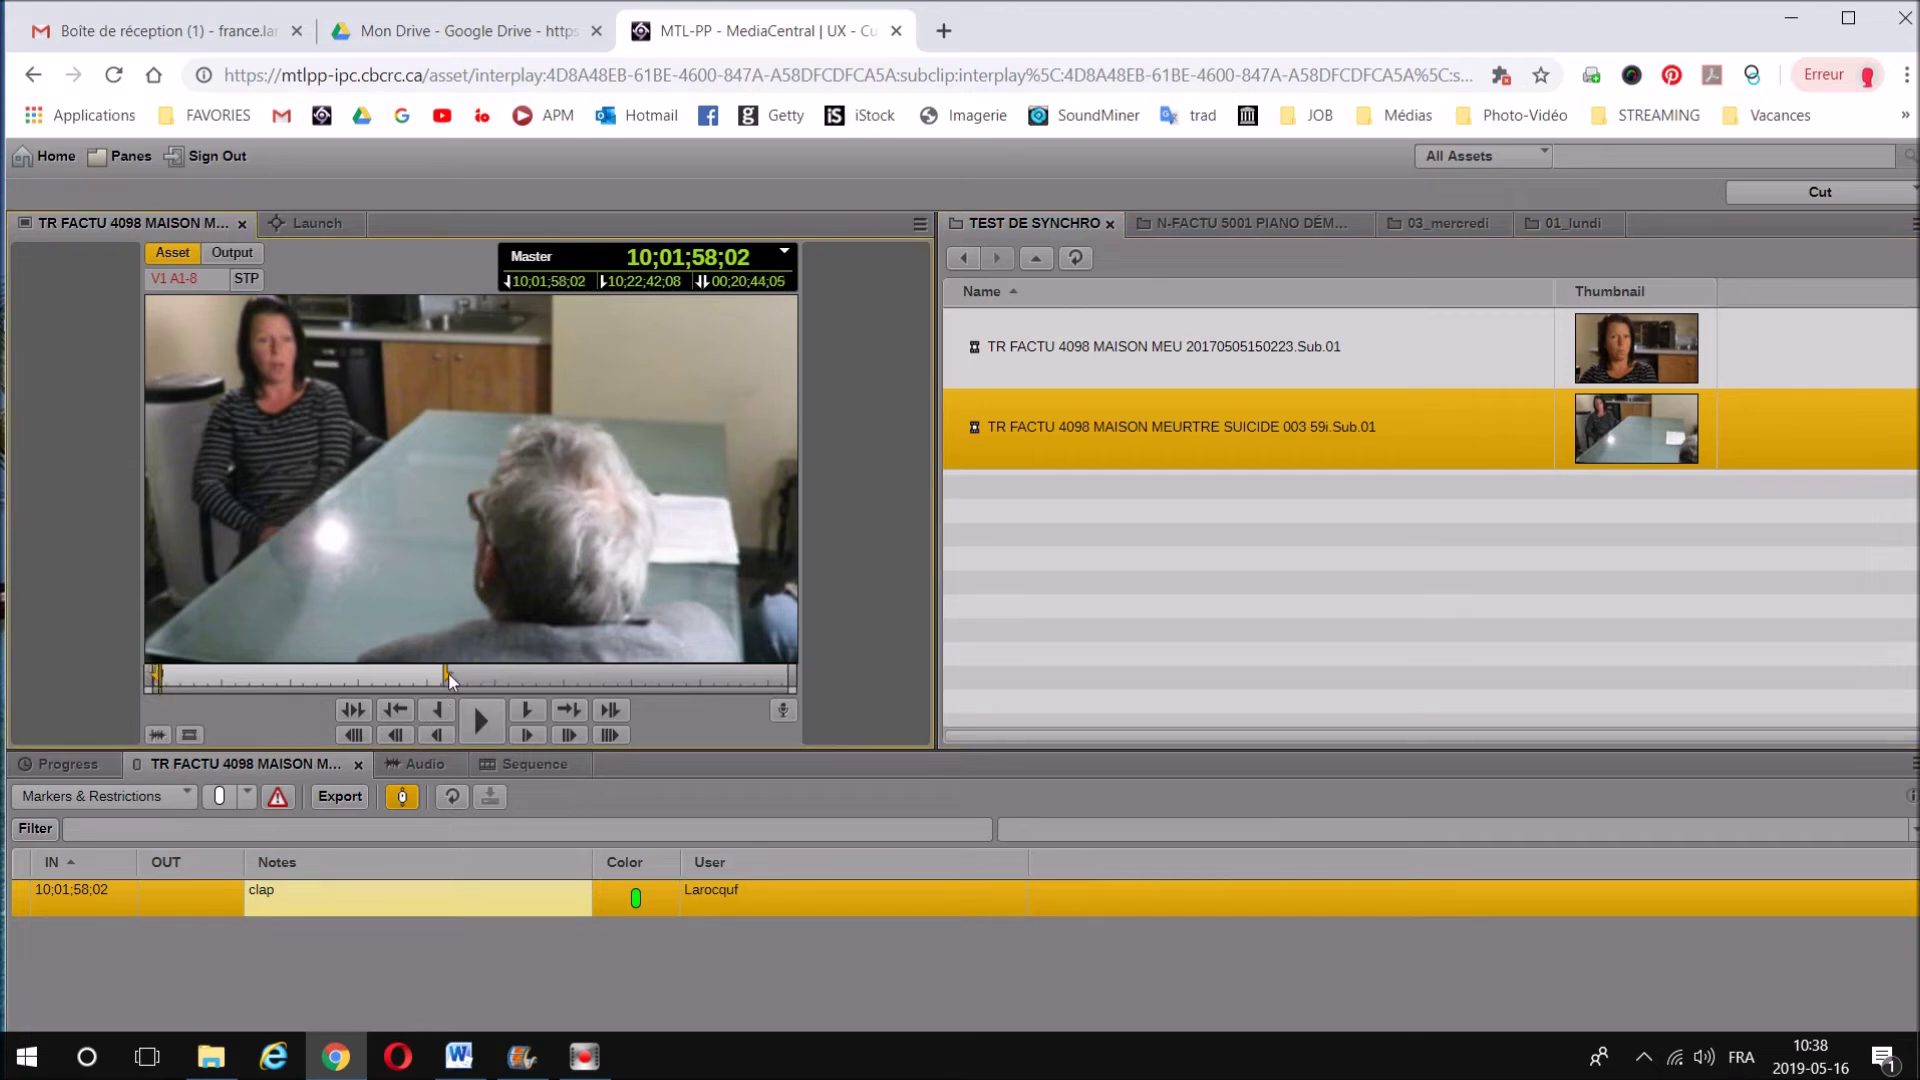
Step: Move the wide-shot clip's OUT point to 10;10;25;00
{"action": "left_click", "coordinate": [383, 678]}
{"action": "mouse_move", "coordinate": [352, 674]}
{"action": "left_mouse_down"}
{"action": "mouse_move", "coordinate": [248, 676]}
{"action": "mouse_move", "coordinate": [327, 663]}
{"action": "left_mouse_up"}
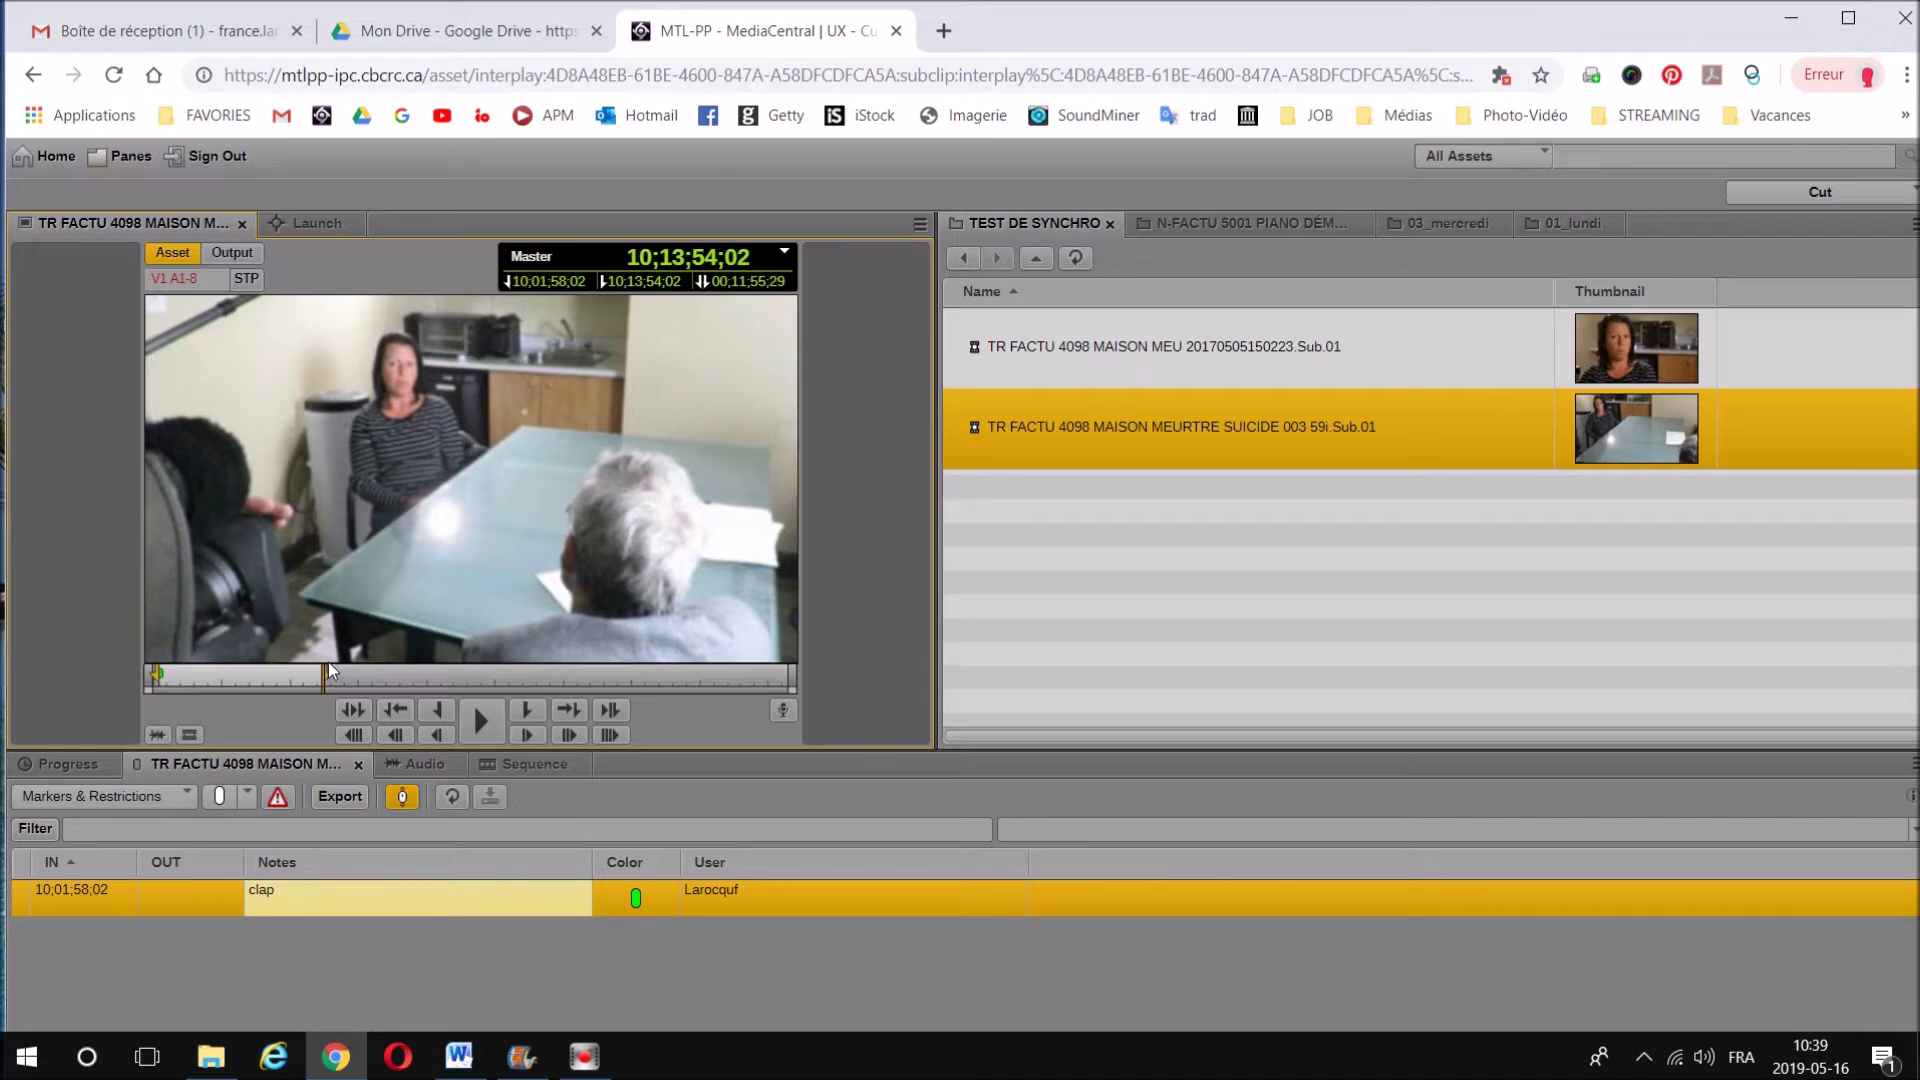
{"action": "left_click_drag", "start_coordinate": [329, 666], "coordinate": [280, 664]}
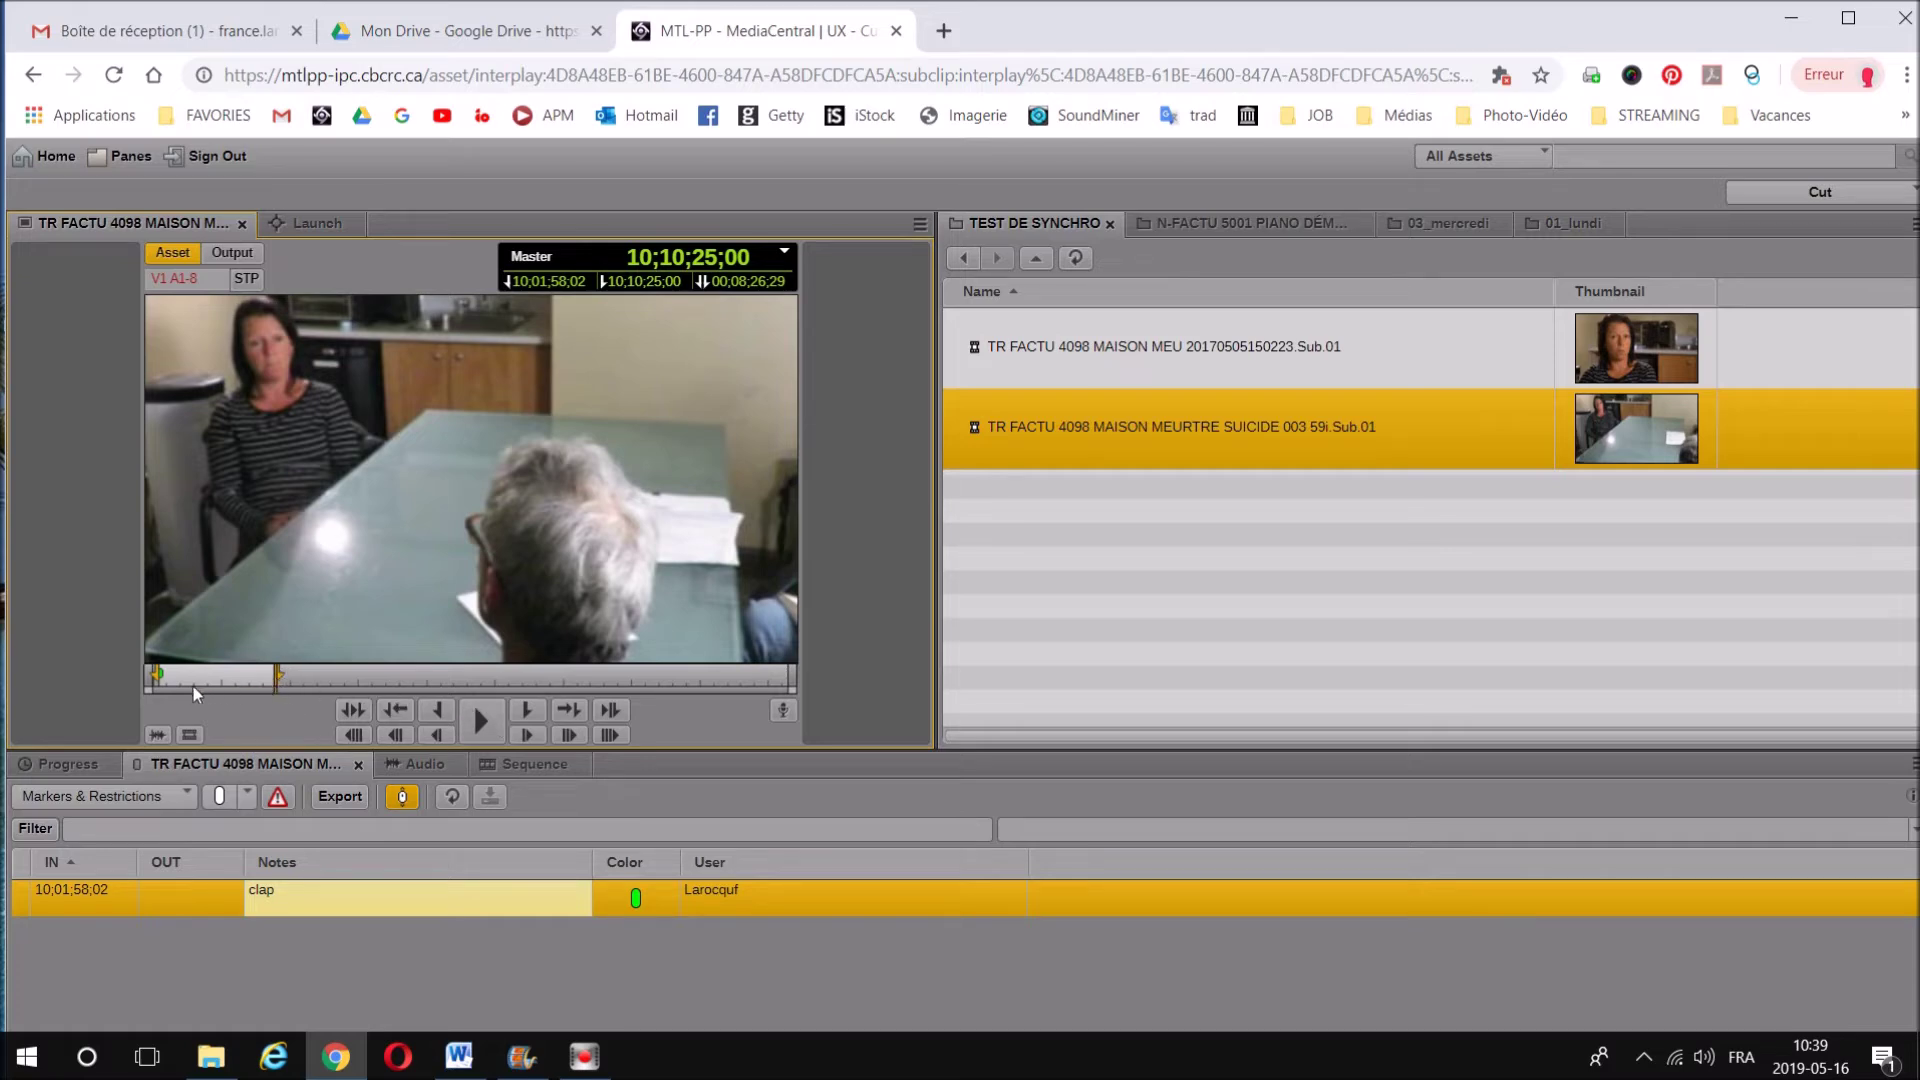
Step: Narrow the wide-shot selection to the matching quote, with the IN point at 10;10;09;11 and an OUT point where the quote ends
{"action": "left_click_drag", "start_coordinate": [168, 682], "coordinate": [267, 681]}
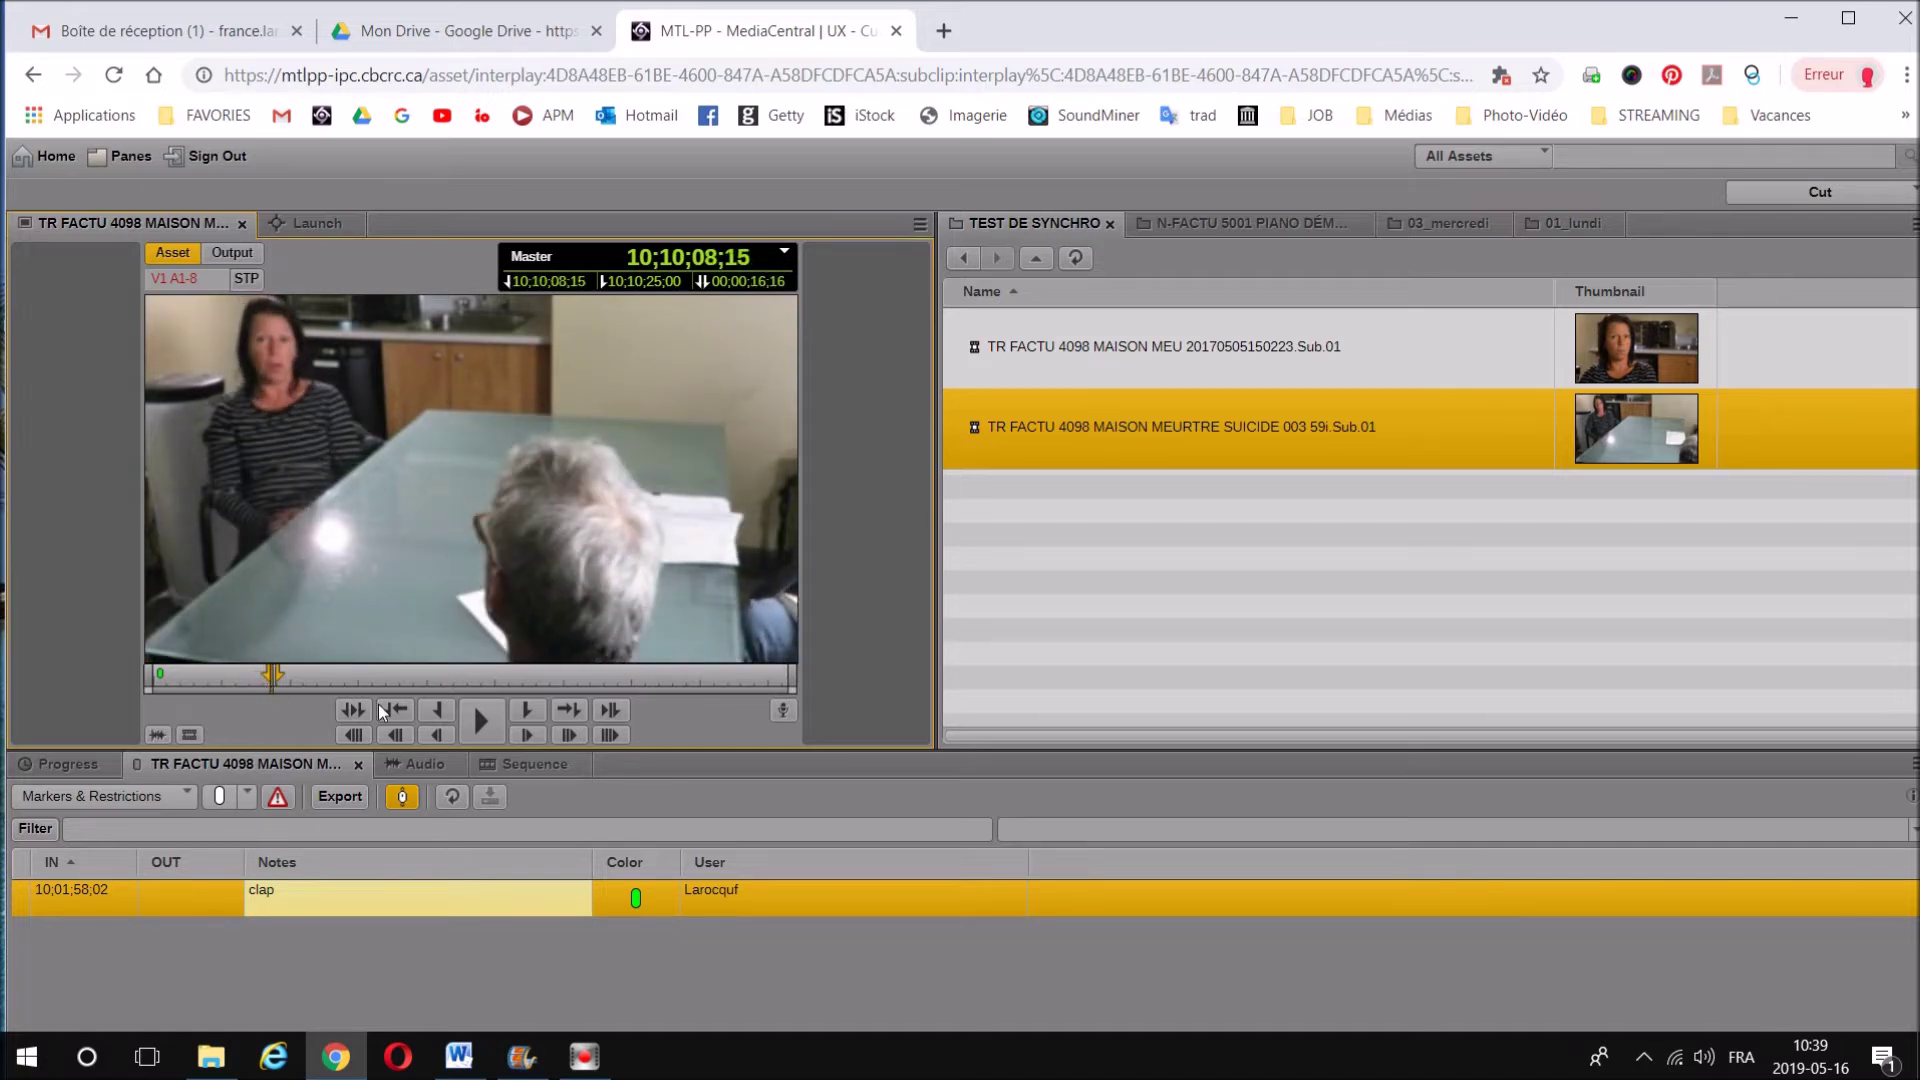
{"action": "left_click", "coordinate": [482, 720]}
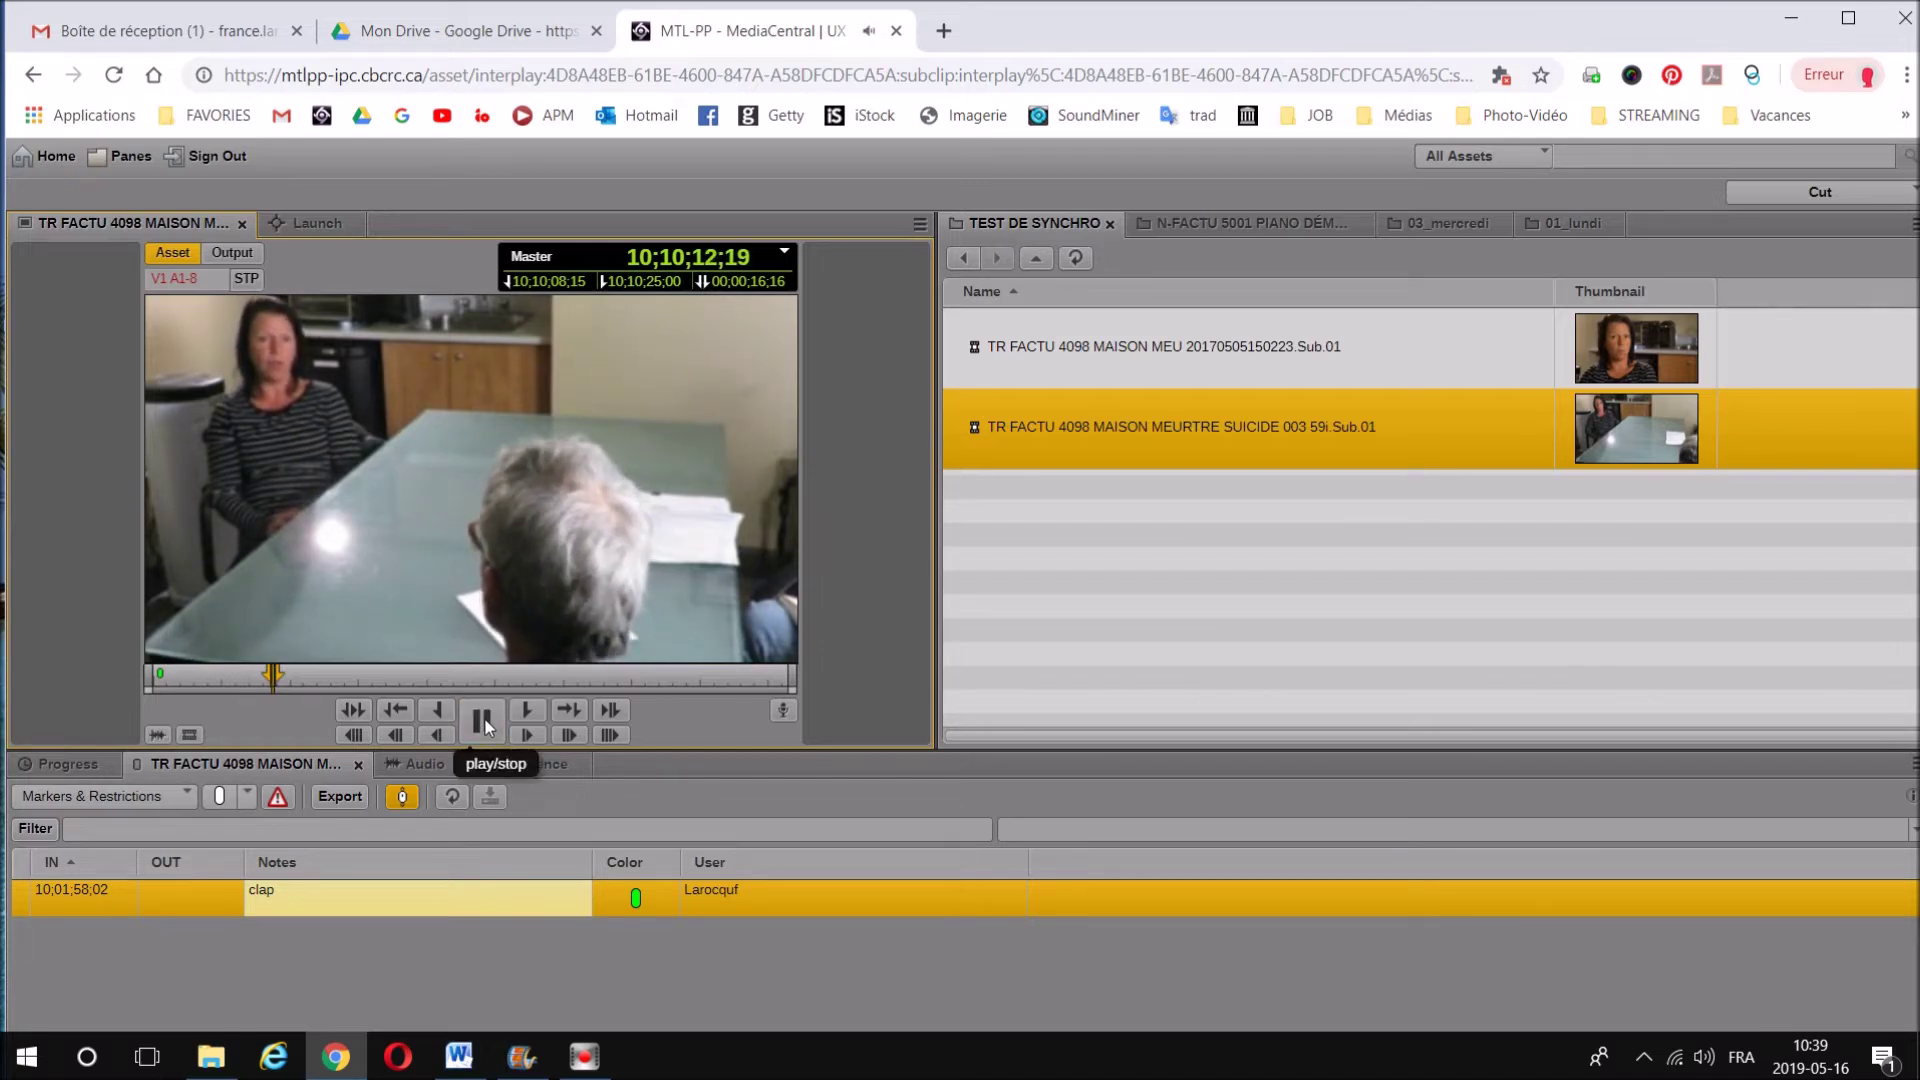
{"action": "left_click", "coordinate": [482, 721]}
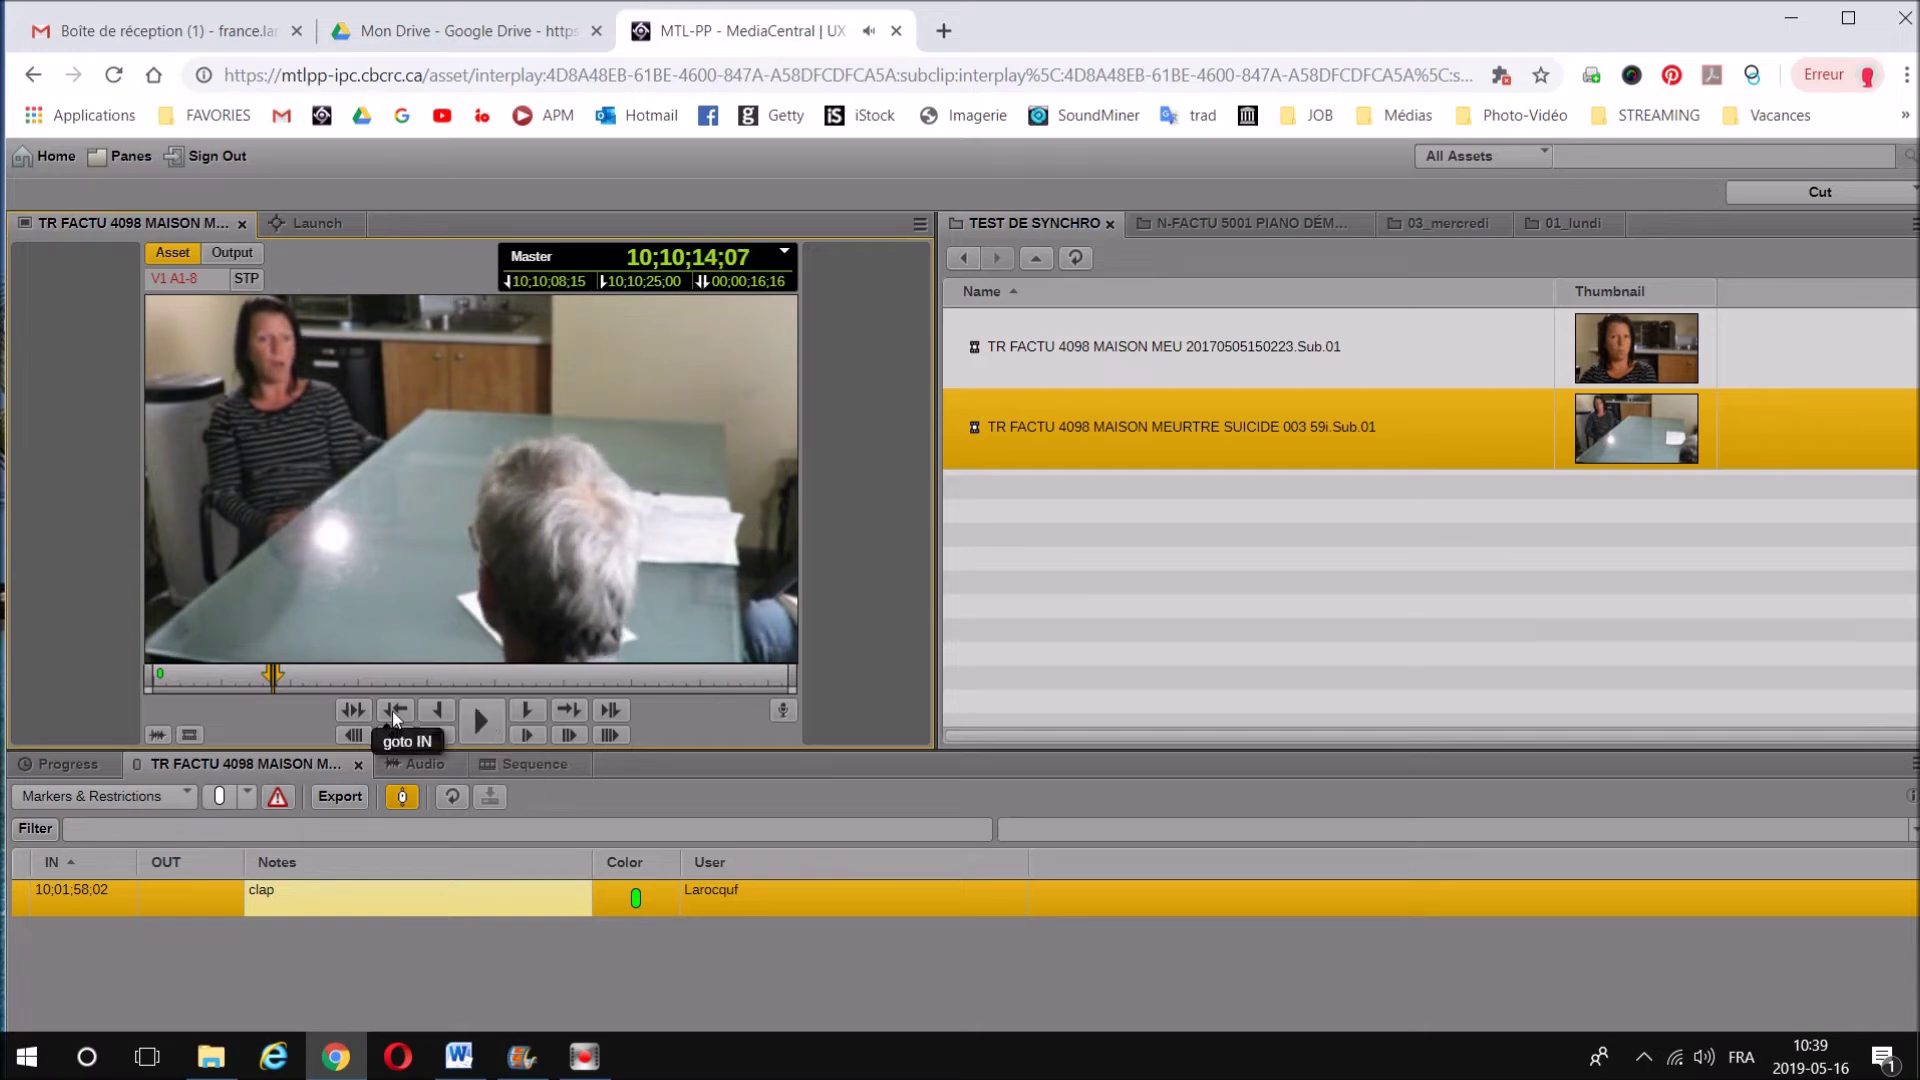
{"action": "left_click", "coordinate": [394, 712]}
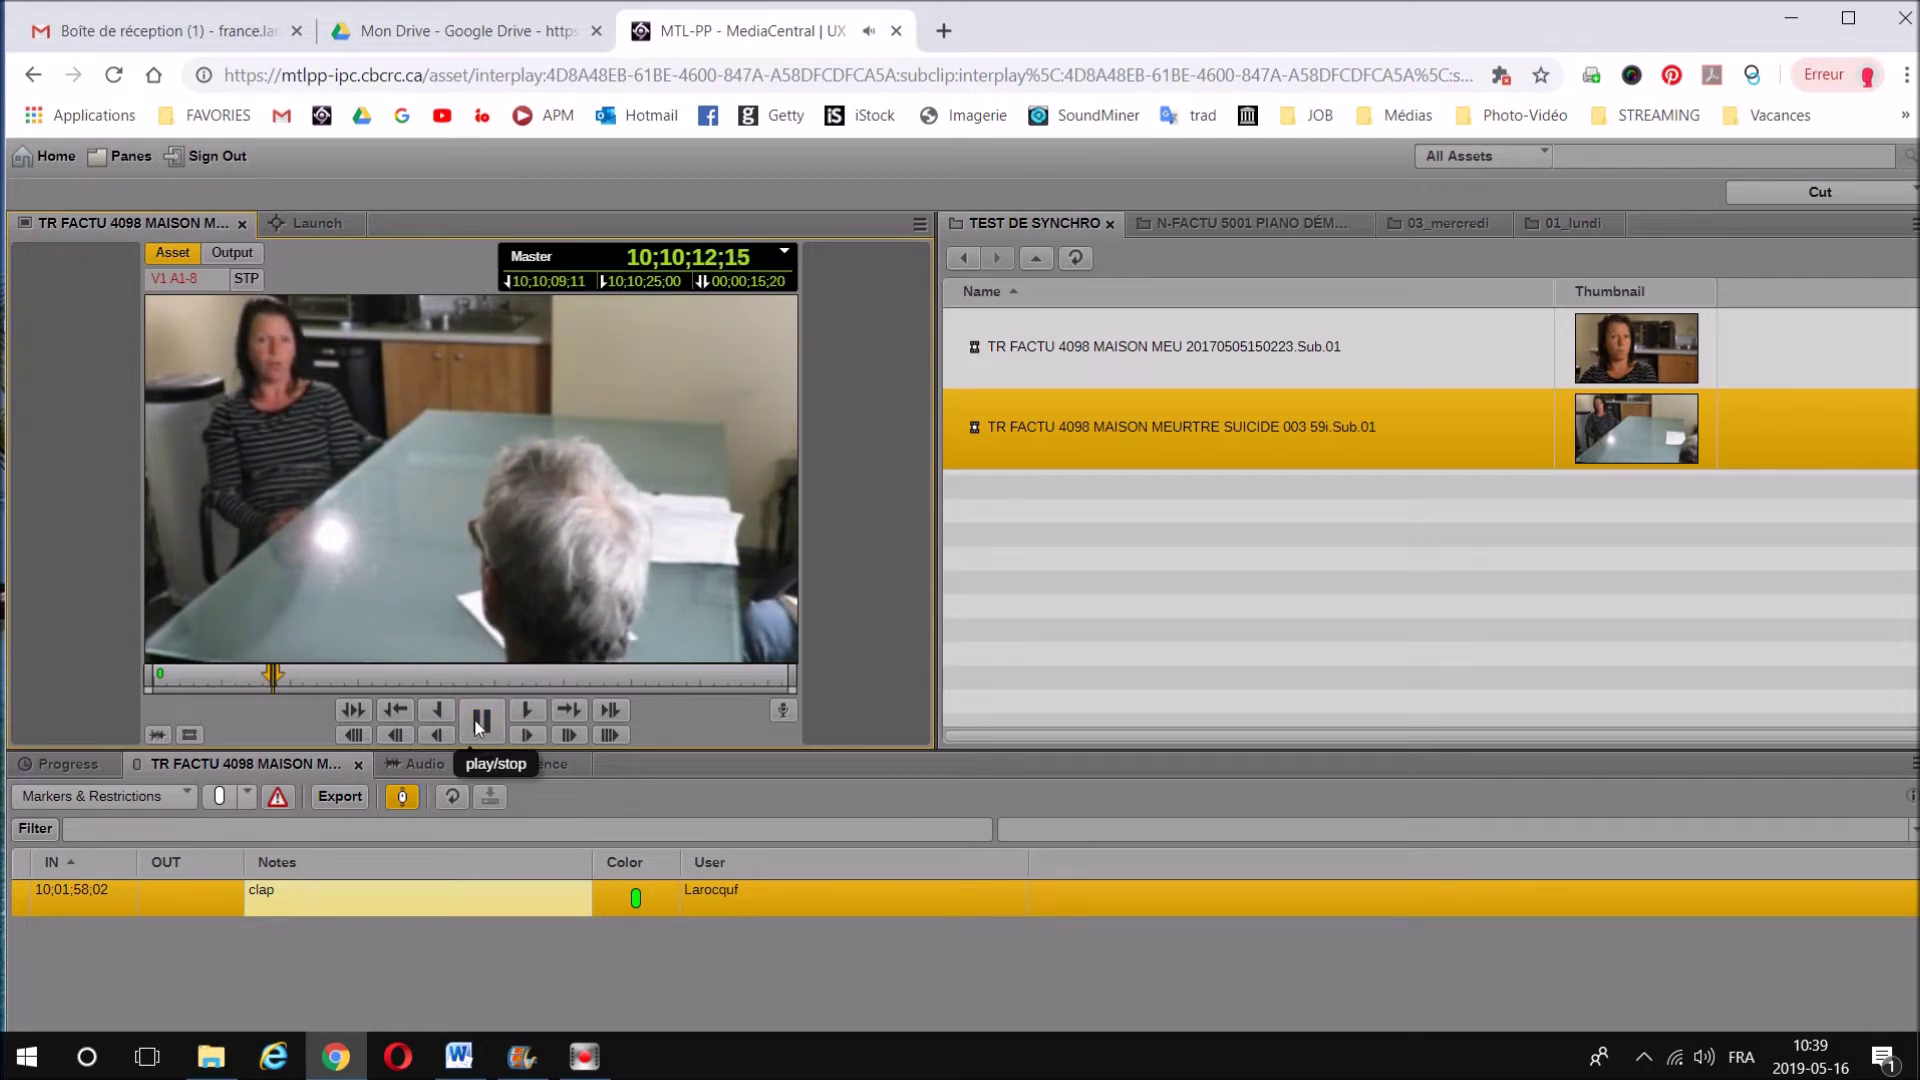
{"action": "left_click", "coordinate": [479, 724]}
{"action": "left_click", "coordinate": [527, 711]}
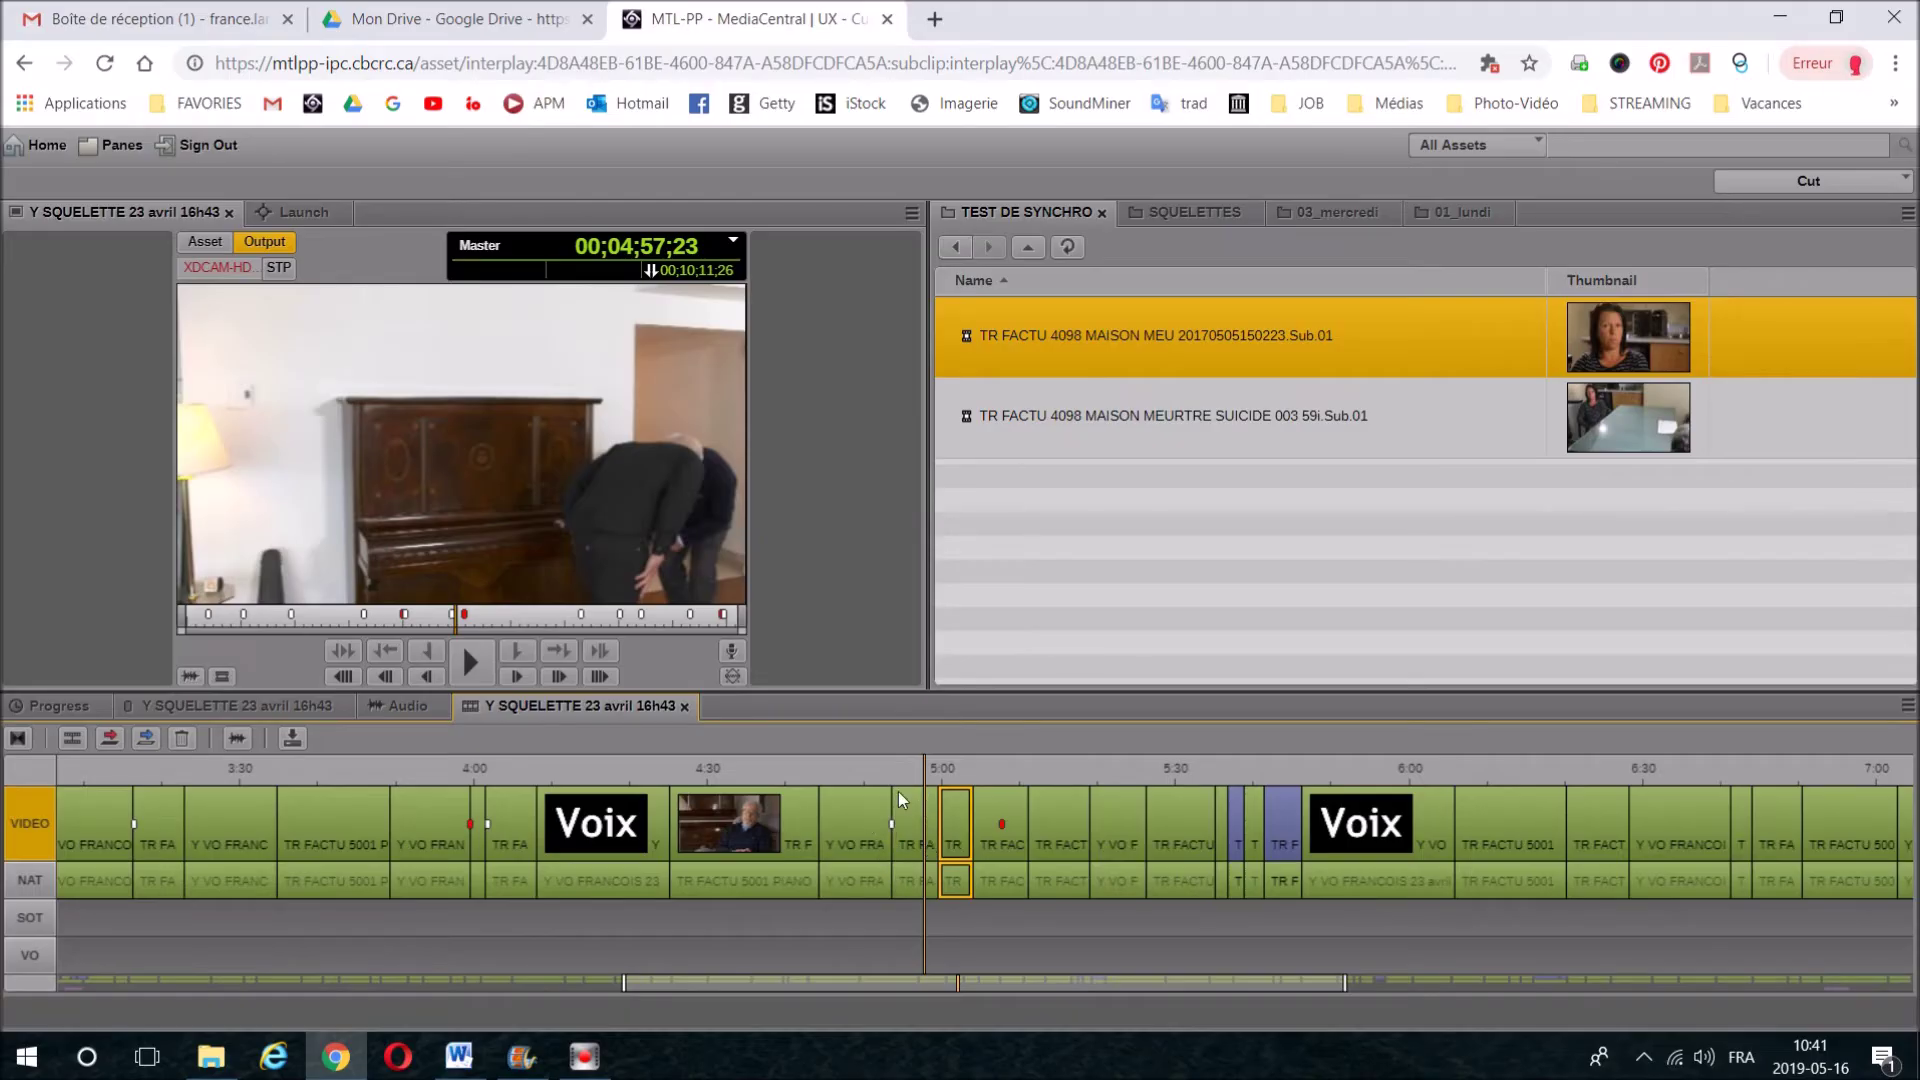
Step: Play the Y SQUELETTE 23 avril 16h43 sequence across the interview segment just after 5:00
{"action": "left_click", "coordinate": [472, 664]}
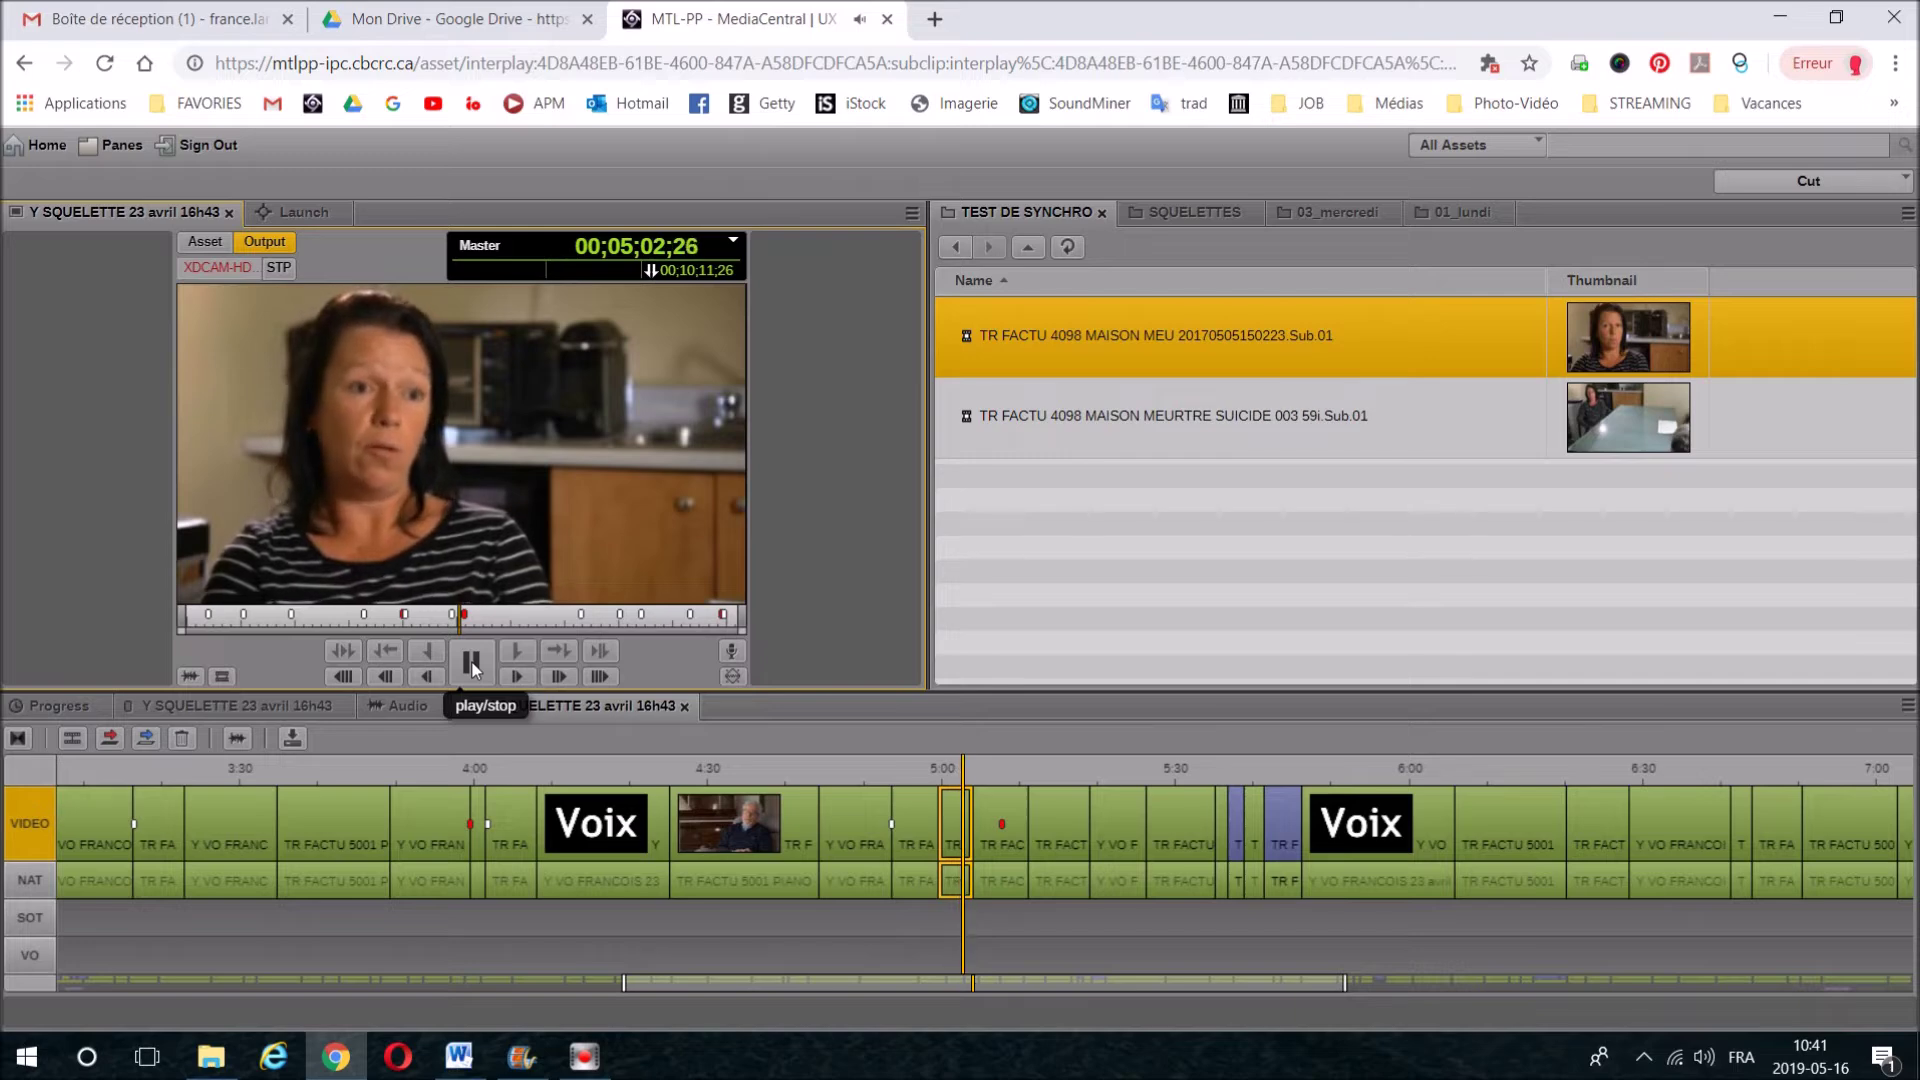
{"action": "left_click", "coordinate": [471, 663]}
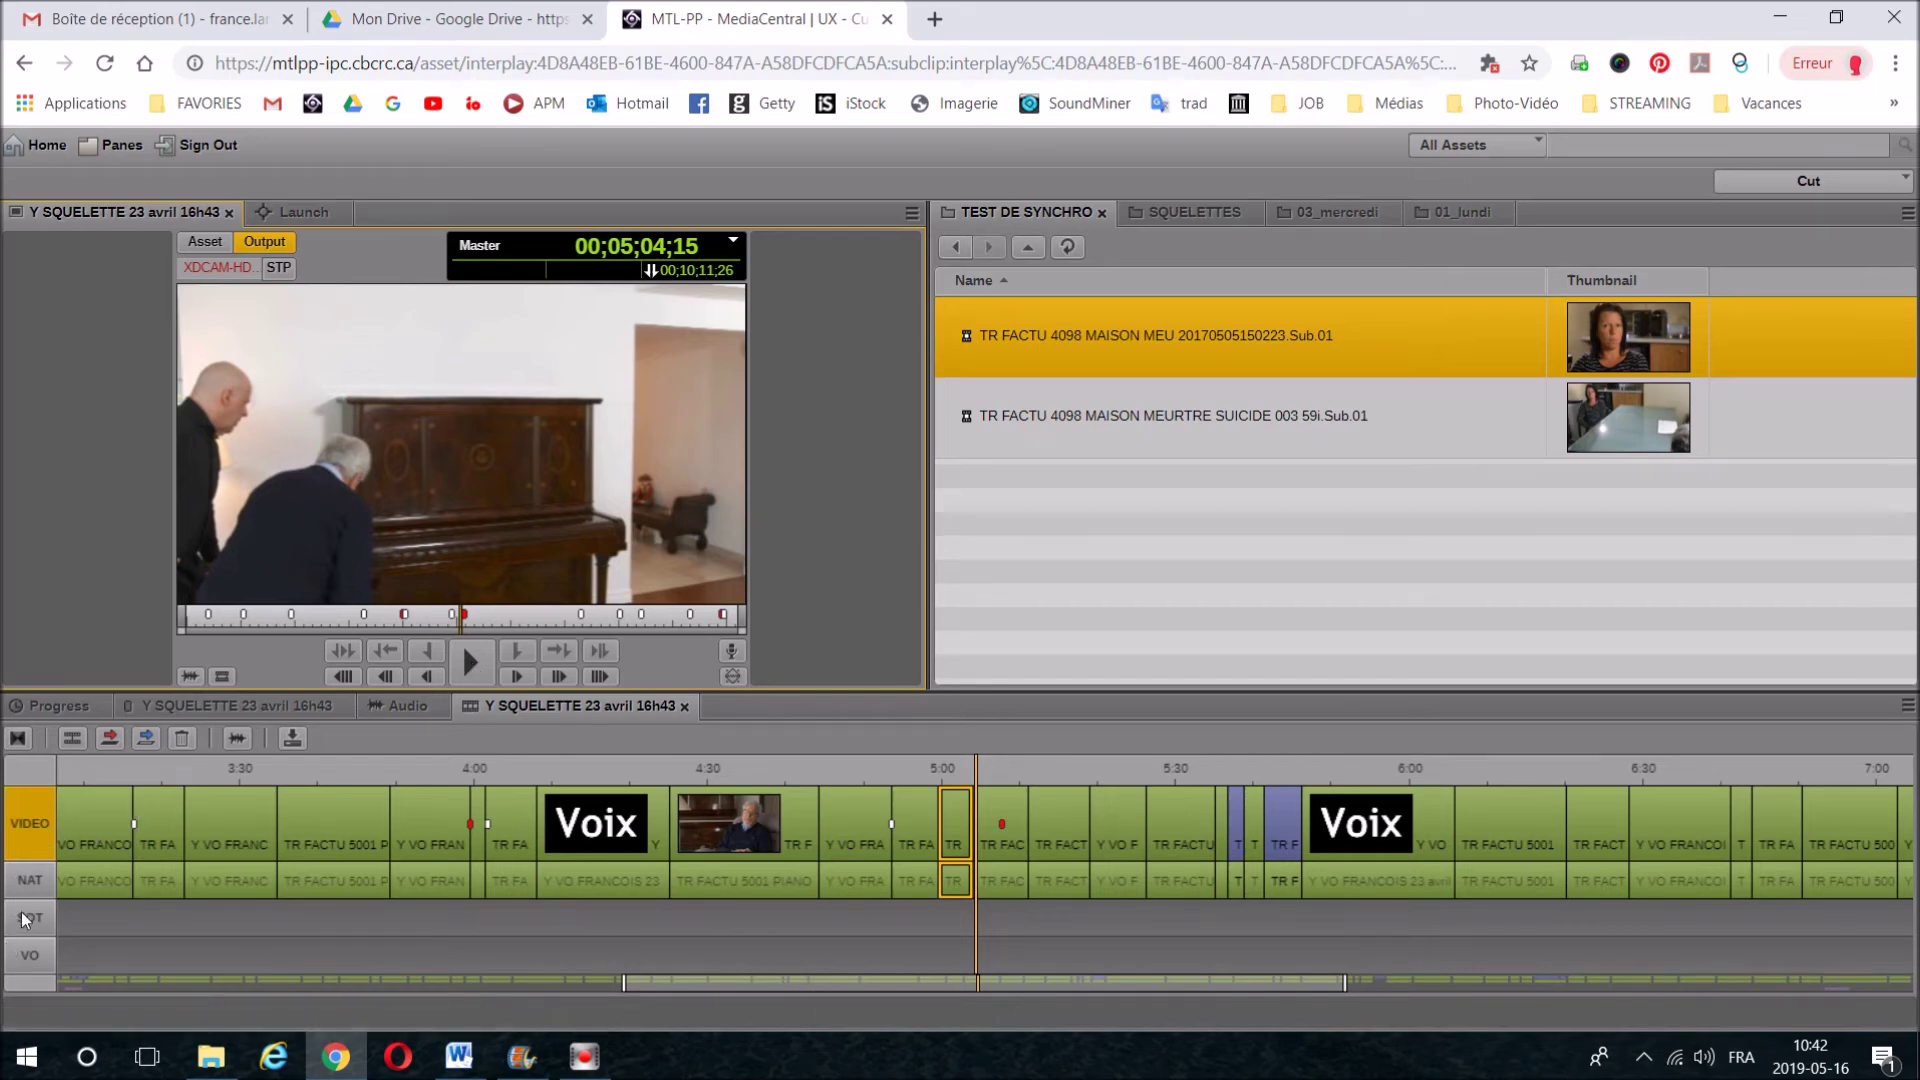
Step: Alternate the active timeline track between VO and VIDEO, finishing on VIDEO
{"action": "left_click", "coordinate": [30, 955]}
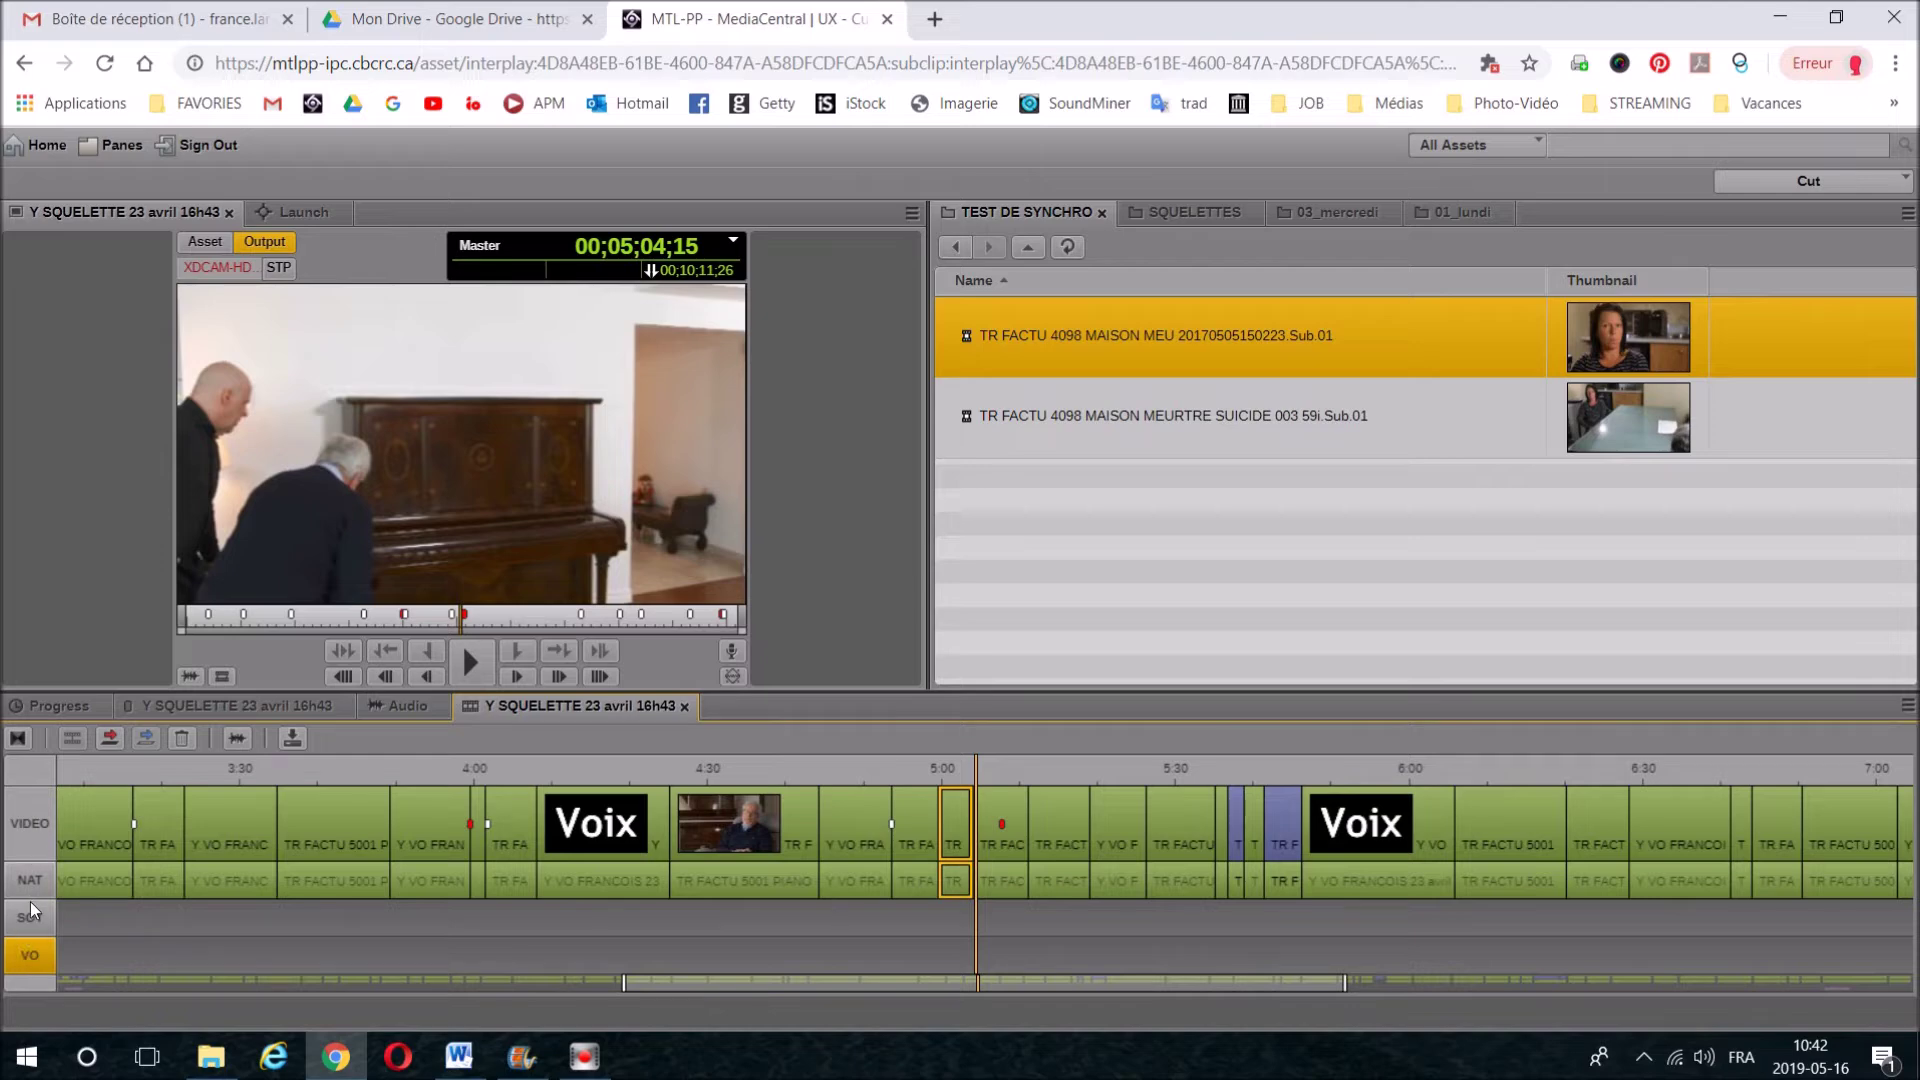
{"action": "left_click", "coordinate": [18, 852]}
{"action": "left_click", "coordinate": [29, 958]}
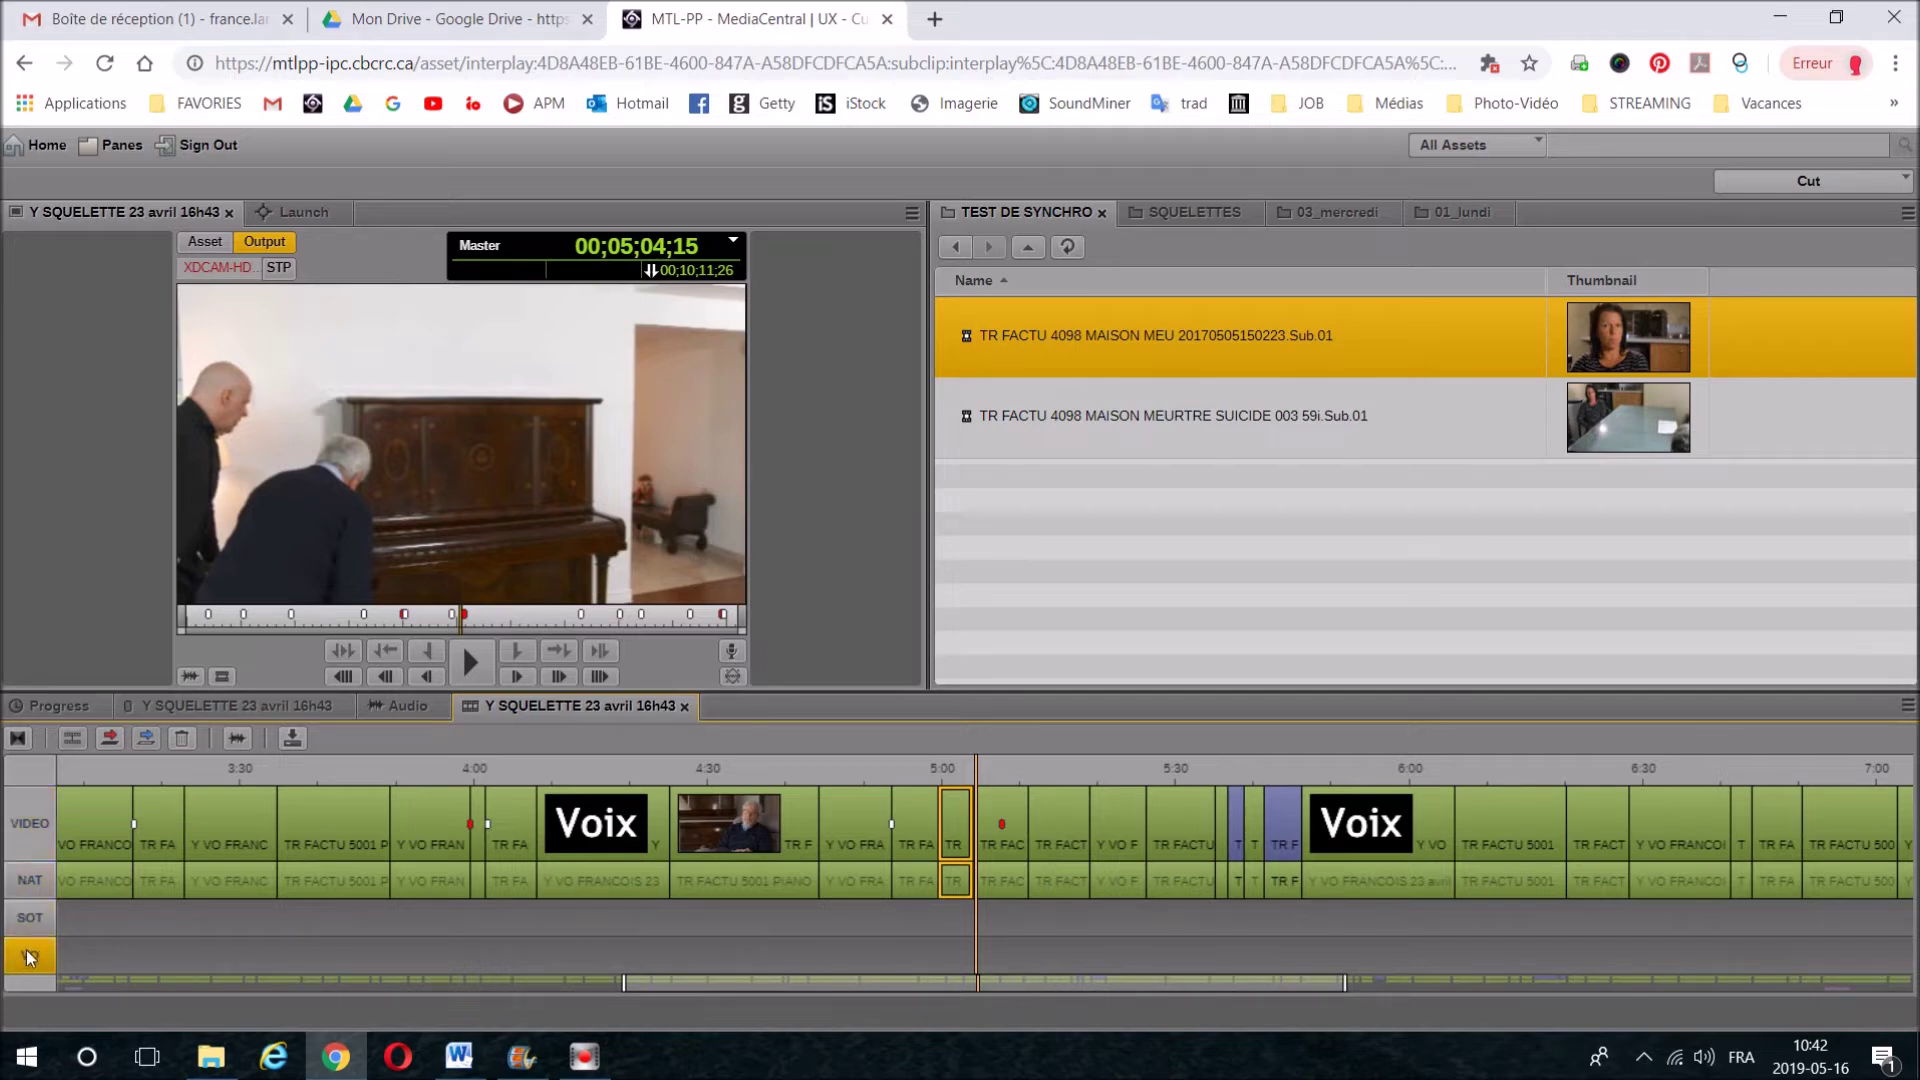
{"action": "left_click", "coordinate": [16, 843]}
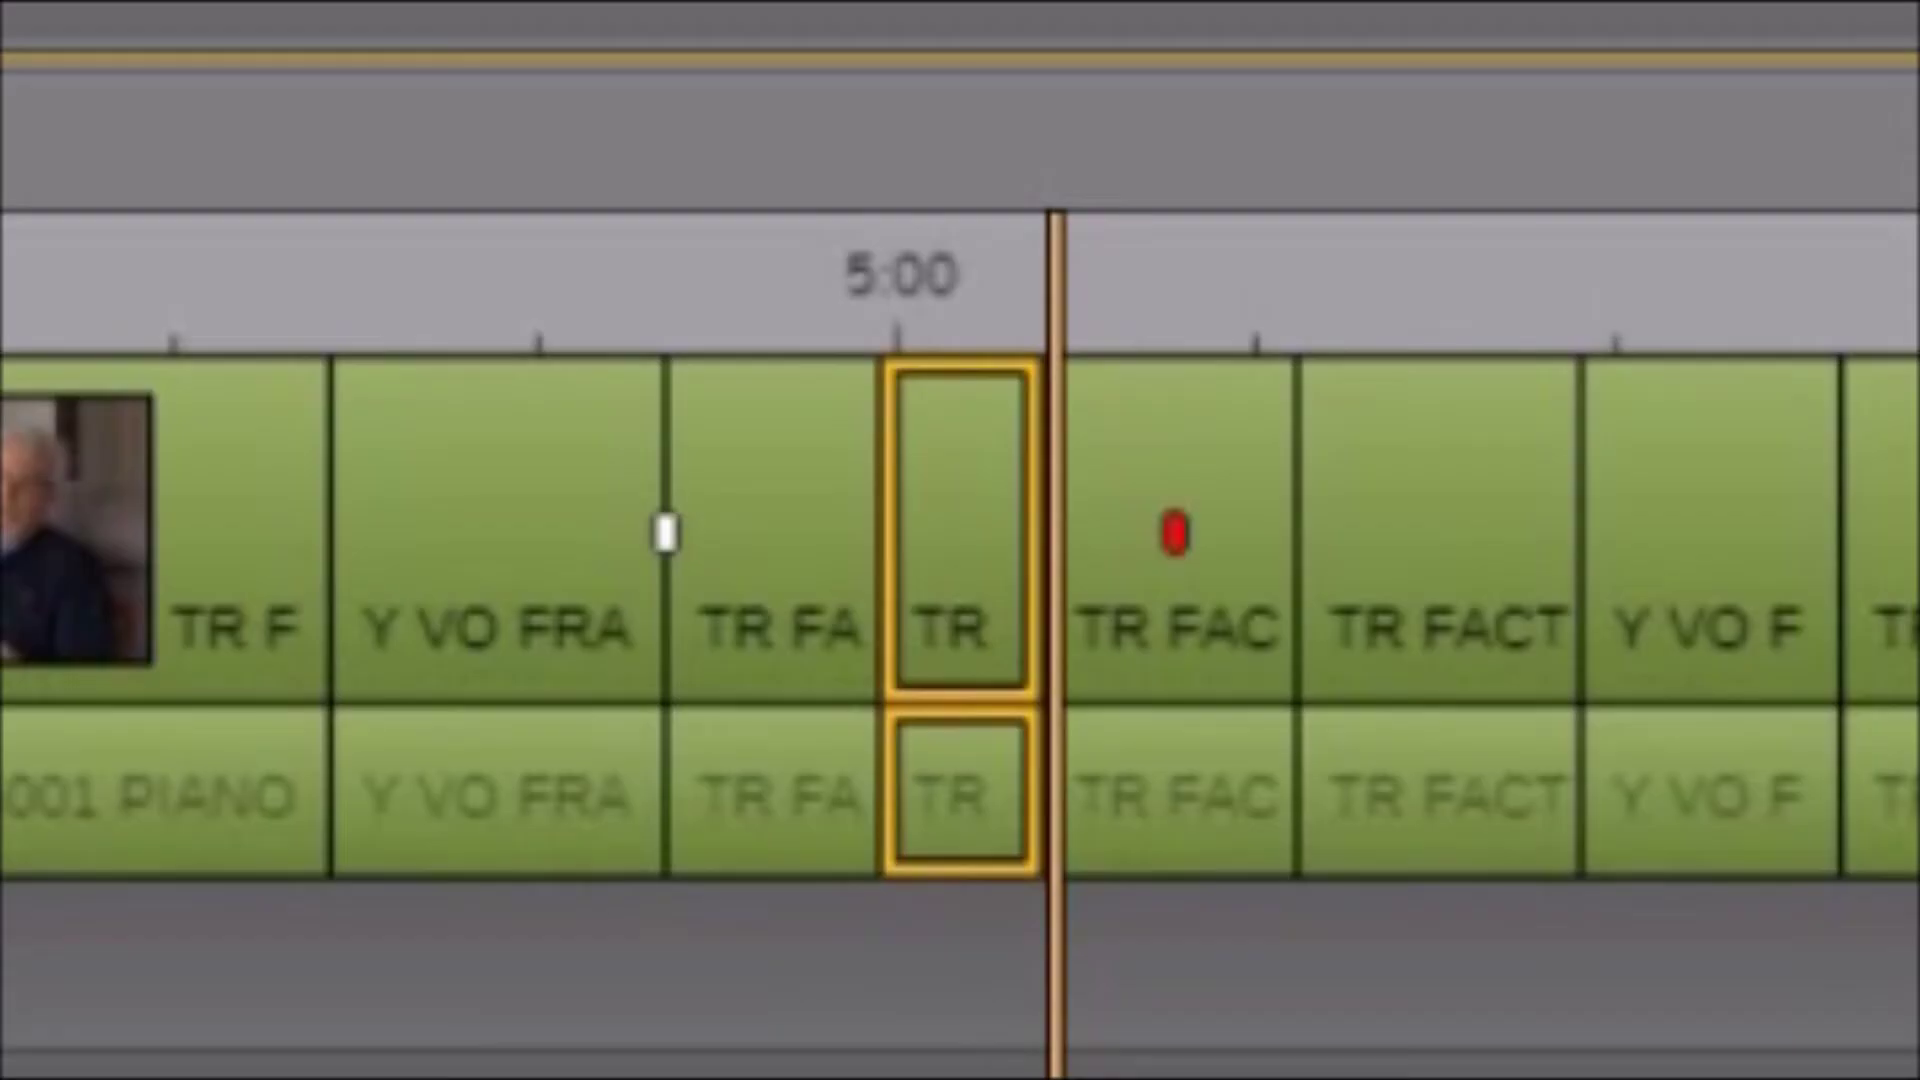
Step: Separate the selected interview segment's video from its NAT audio just after 5:00 and delete only the video segment
{"action": "left_click", "coordinate": [150, 740]}
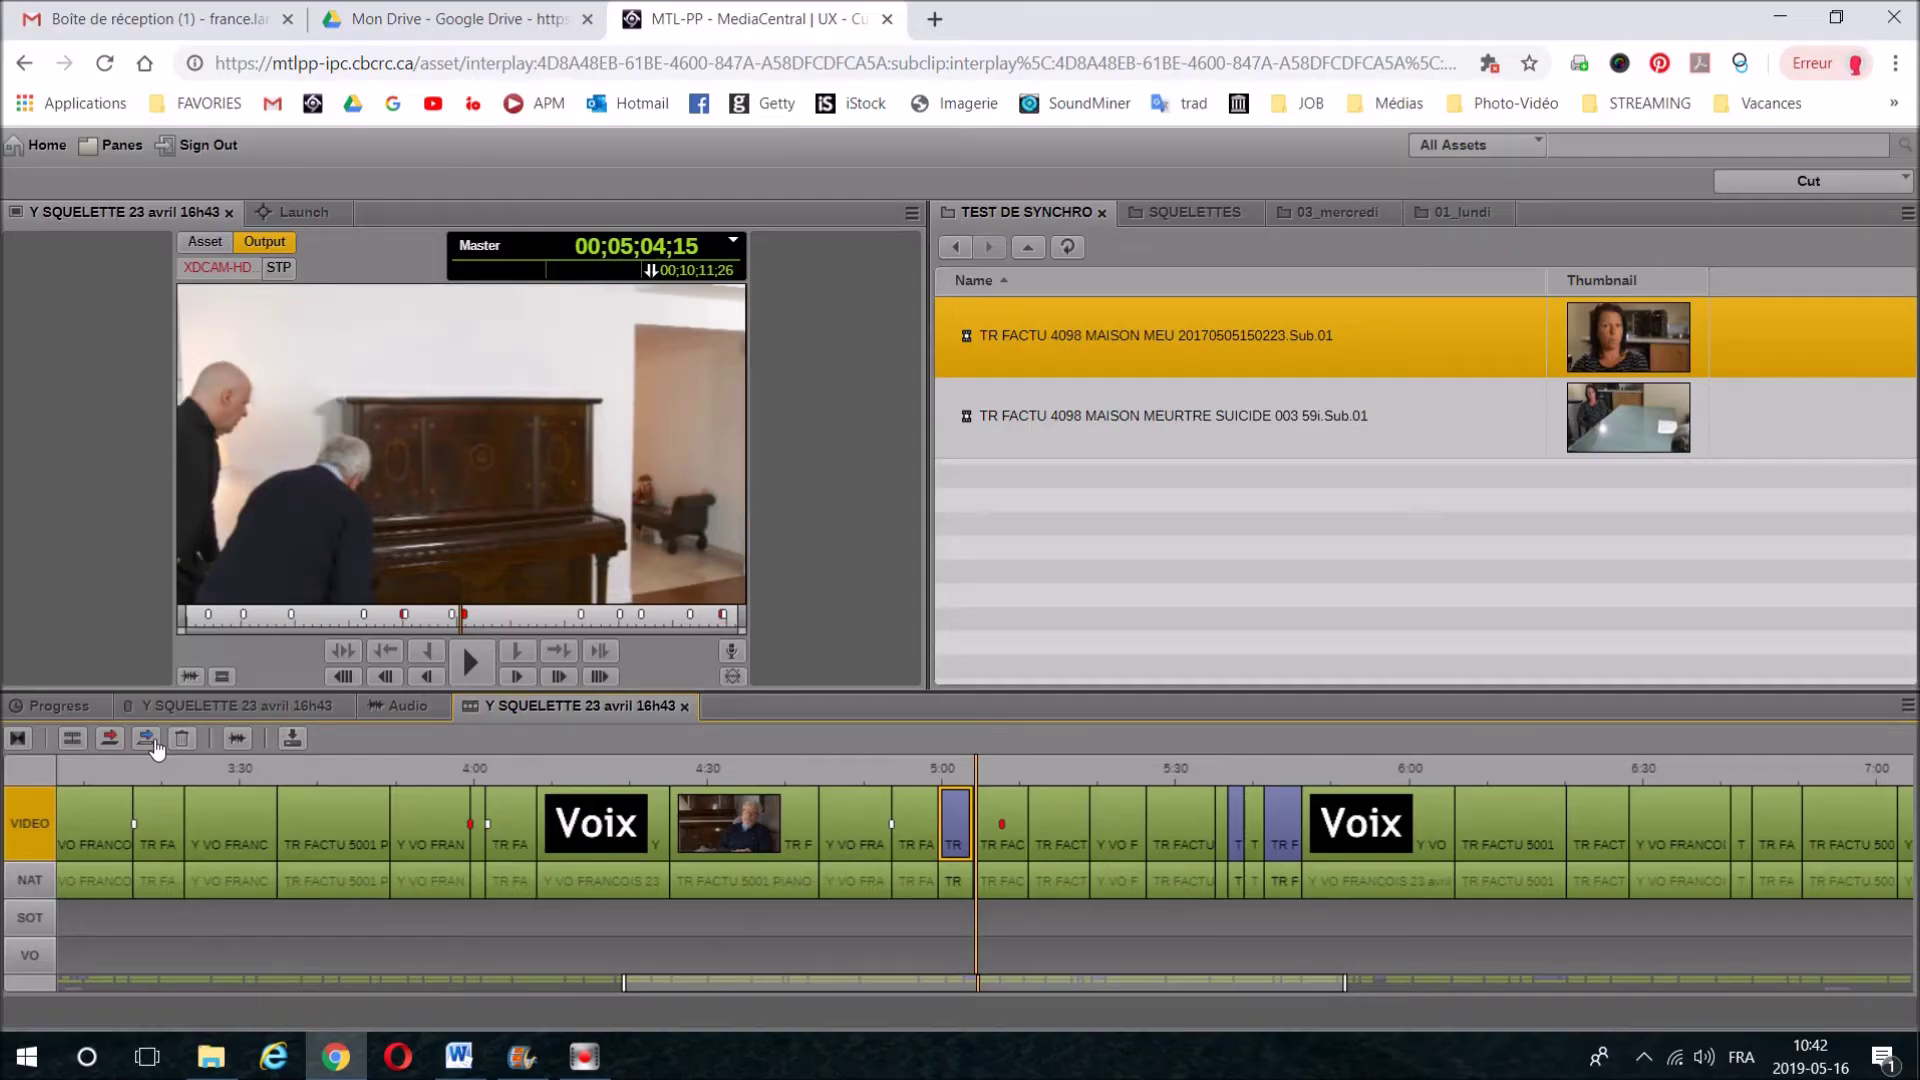
{"action": "right_click", "coordinate": [952, 815]}
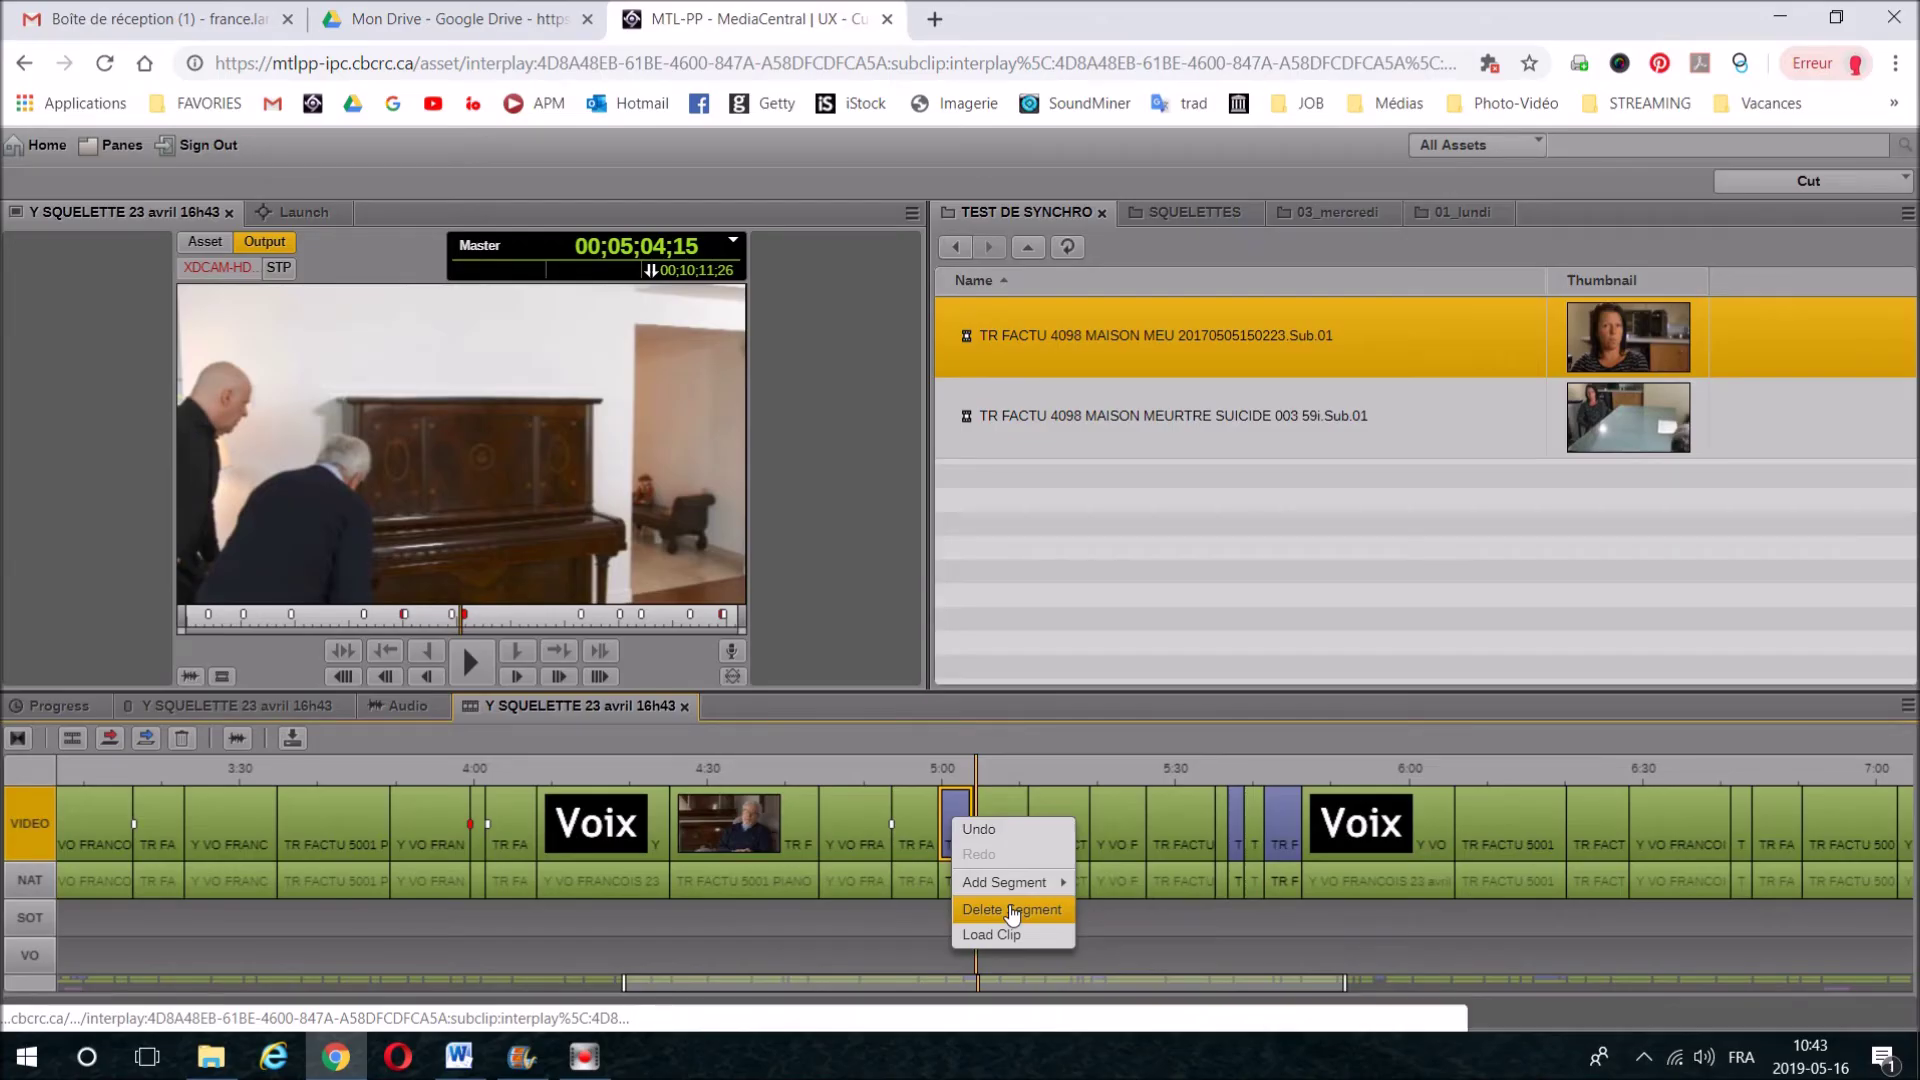
{"action": "left_click", "coordinate": [1010, 909]}
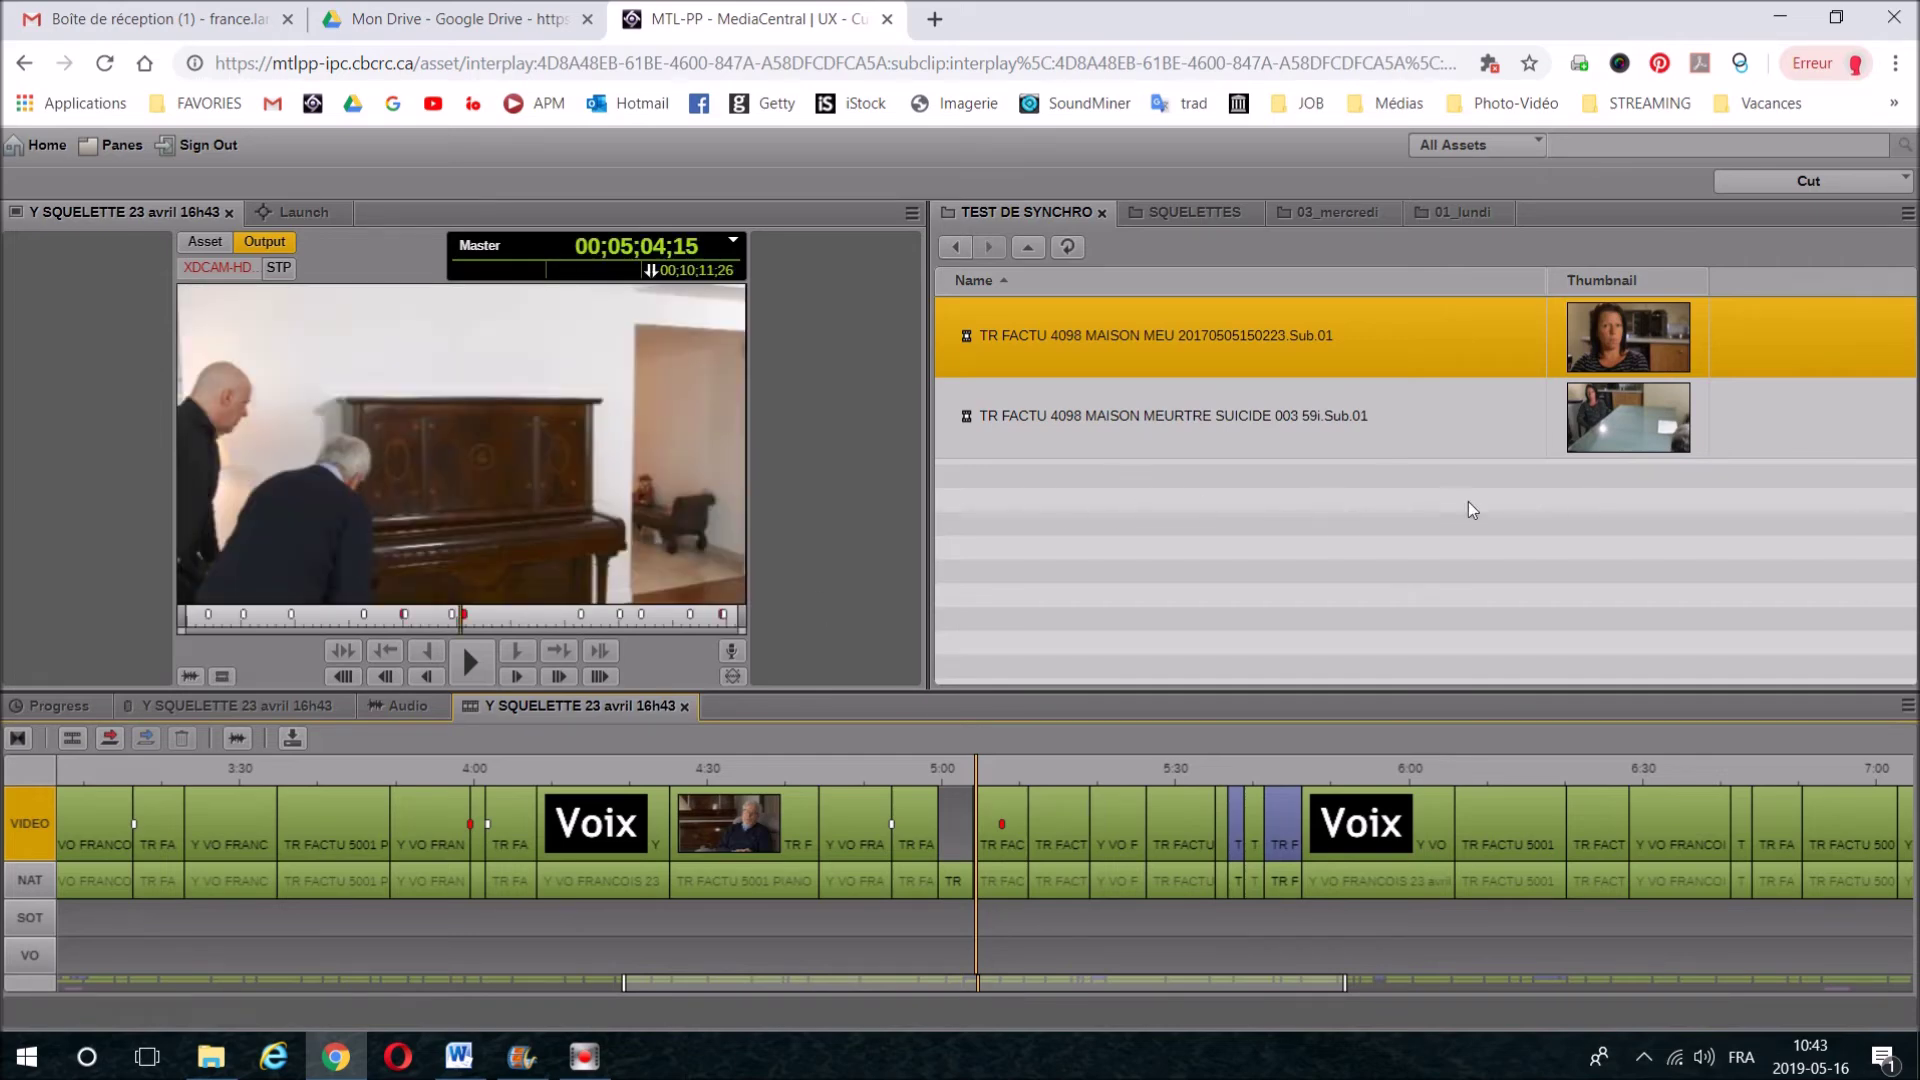
Step: Load the wide-shot clip TR FACTU 4098 MAISON MEURTRE SUICIDE 003 59i.Sub.01 and place its marked selection in the VIDEO track's gap just after 5:00
{"action": "left_click", "coordinate": [1616, 406]}
{"action": "double_click", "coordinate": [1605, 423]}
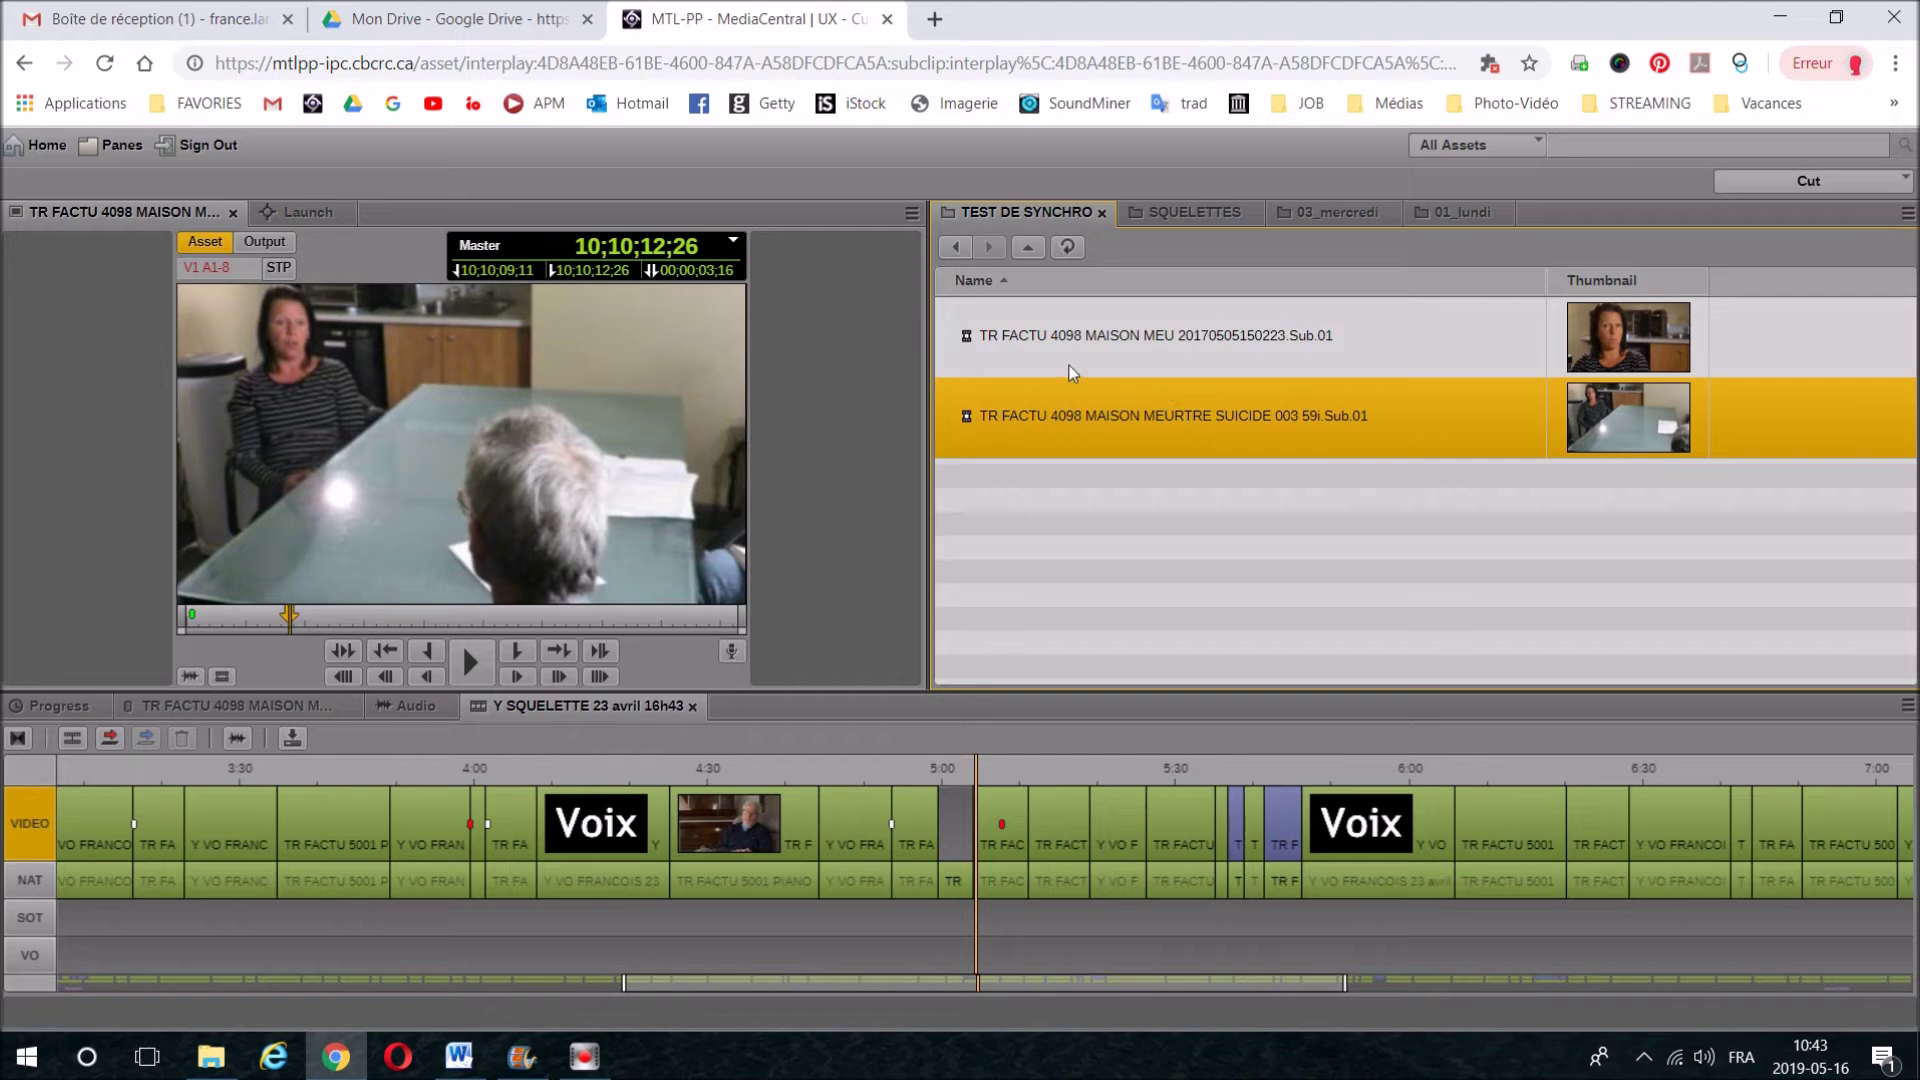
{"action": "left_click_drag", "start_coordinate": [484, 411], "coordinate": [952, 826]}
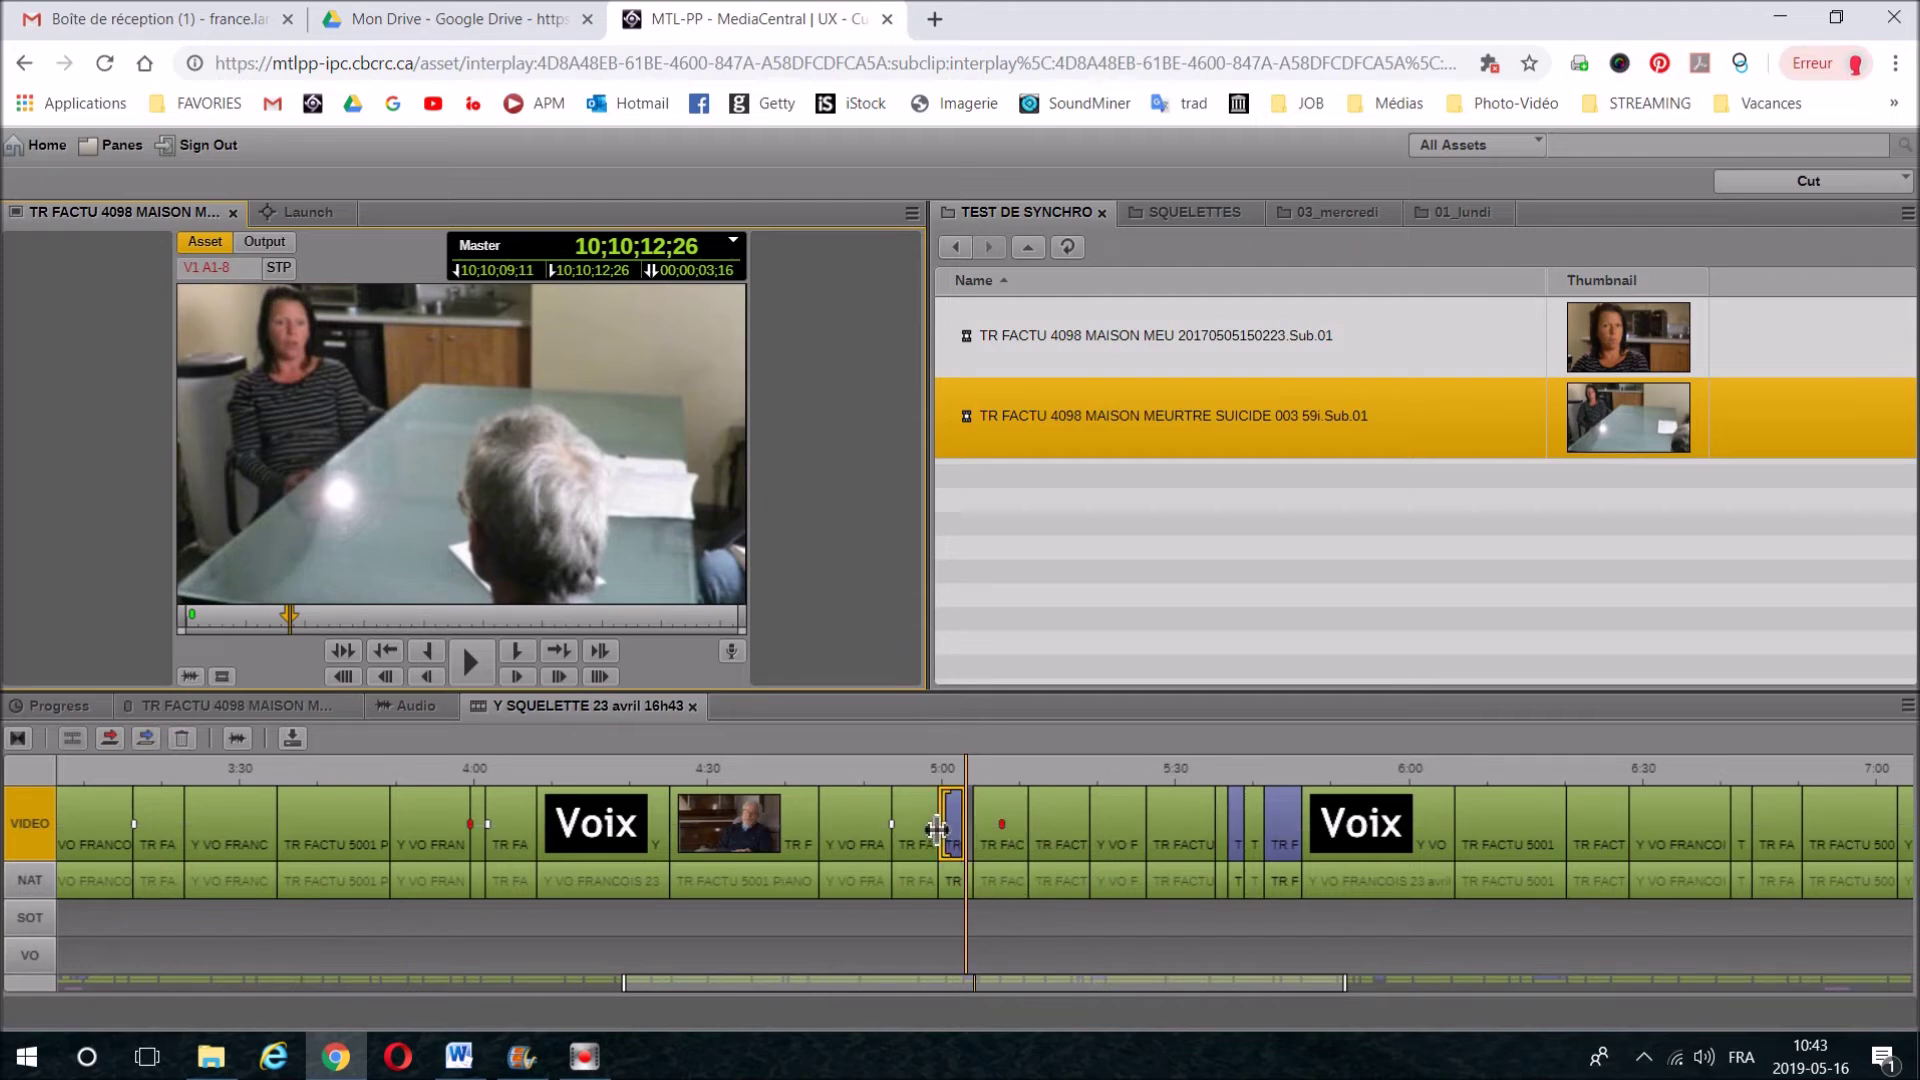
Step: Extend the inserted wide-shot segment to fill the remaining gap on the VIDEO track, and play the sequence from 00;04;59;15 to check the synchronisation
{"action": "left_click", "coordinate": [921, 770]}
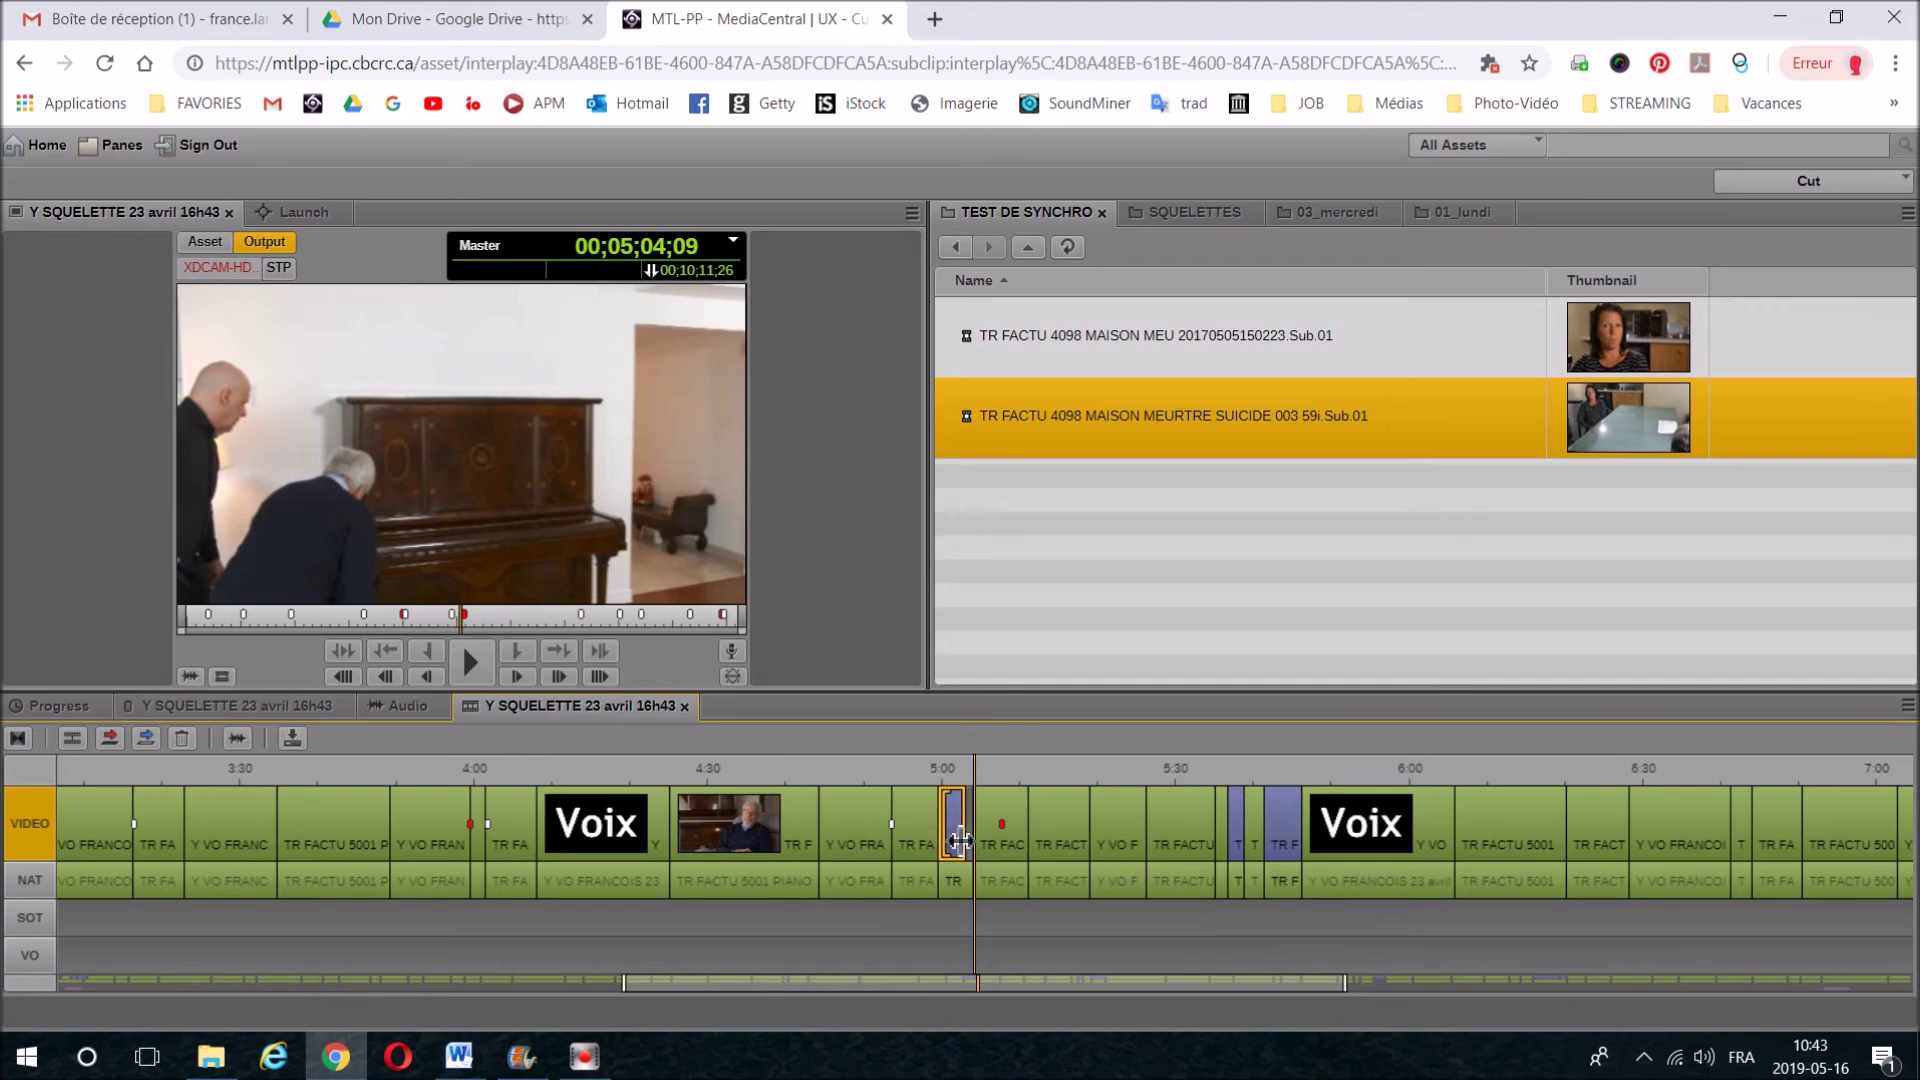
{"action": "key", "text": "a"}
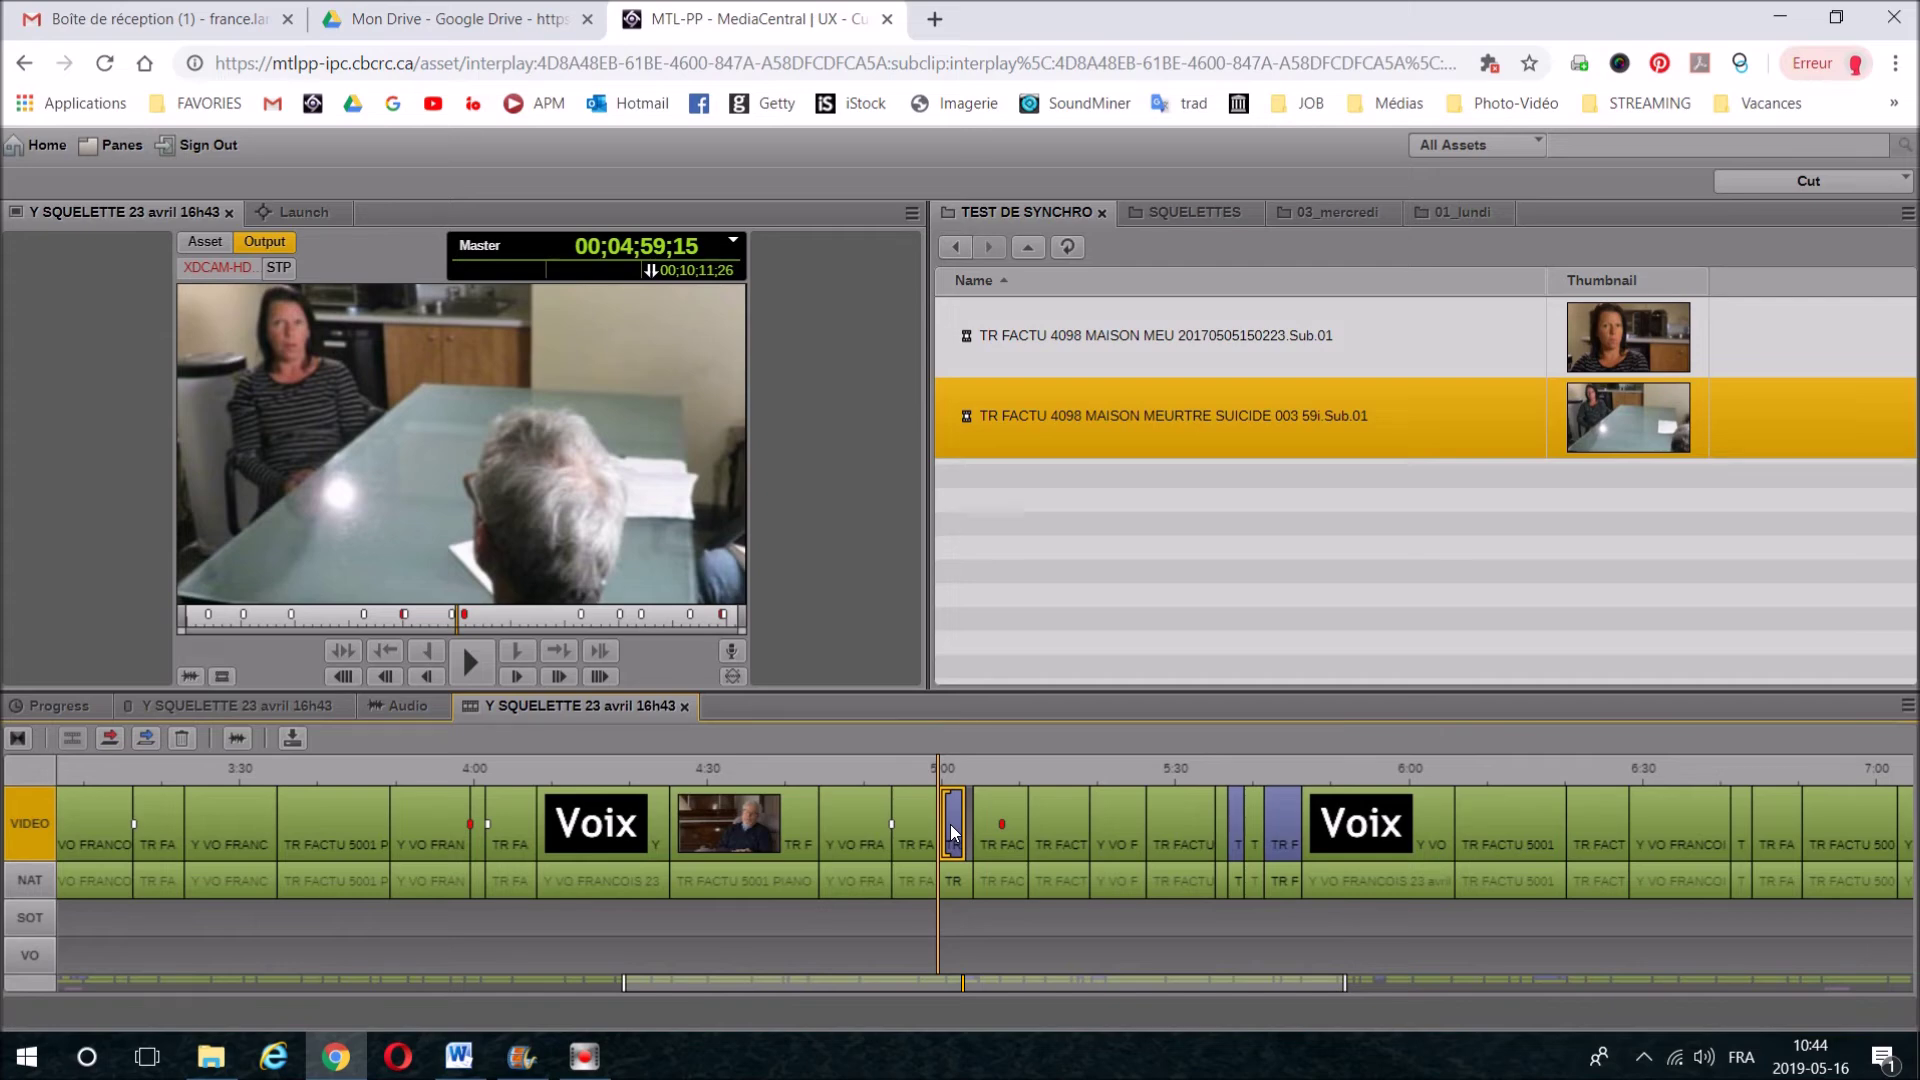
{"action": "left_click", "coordinate": [952, 832]}
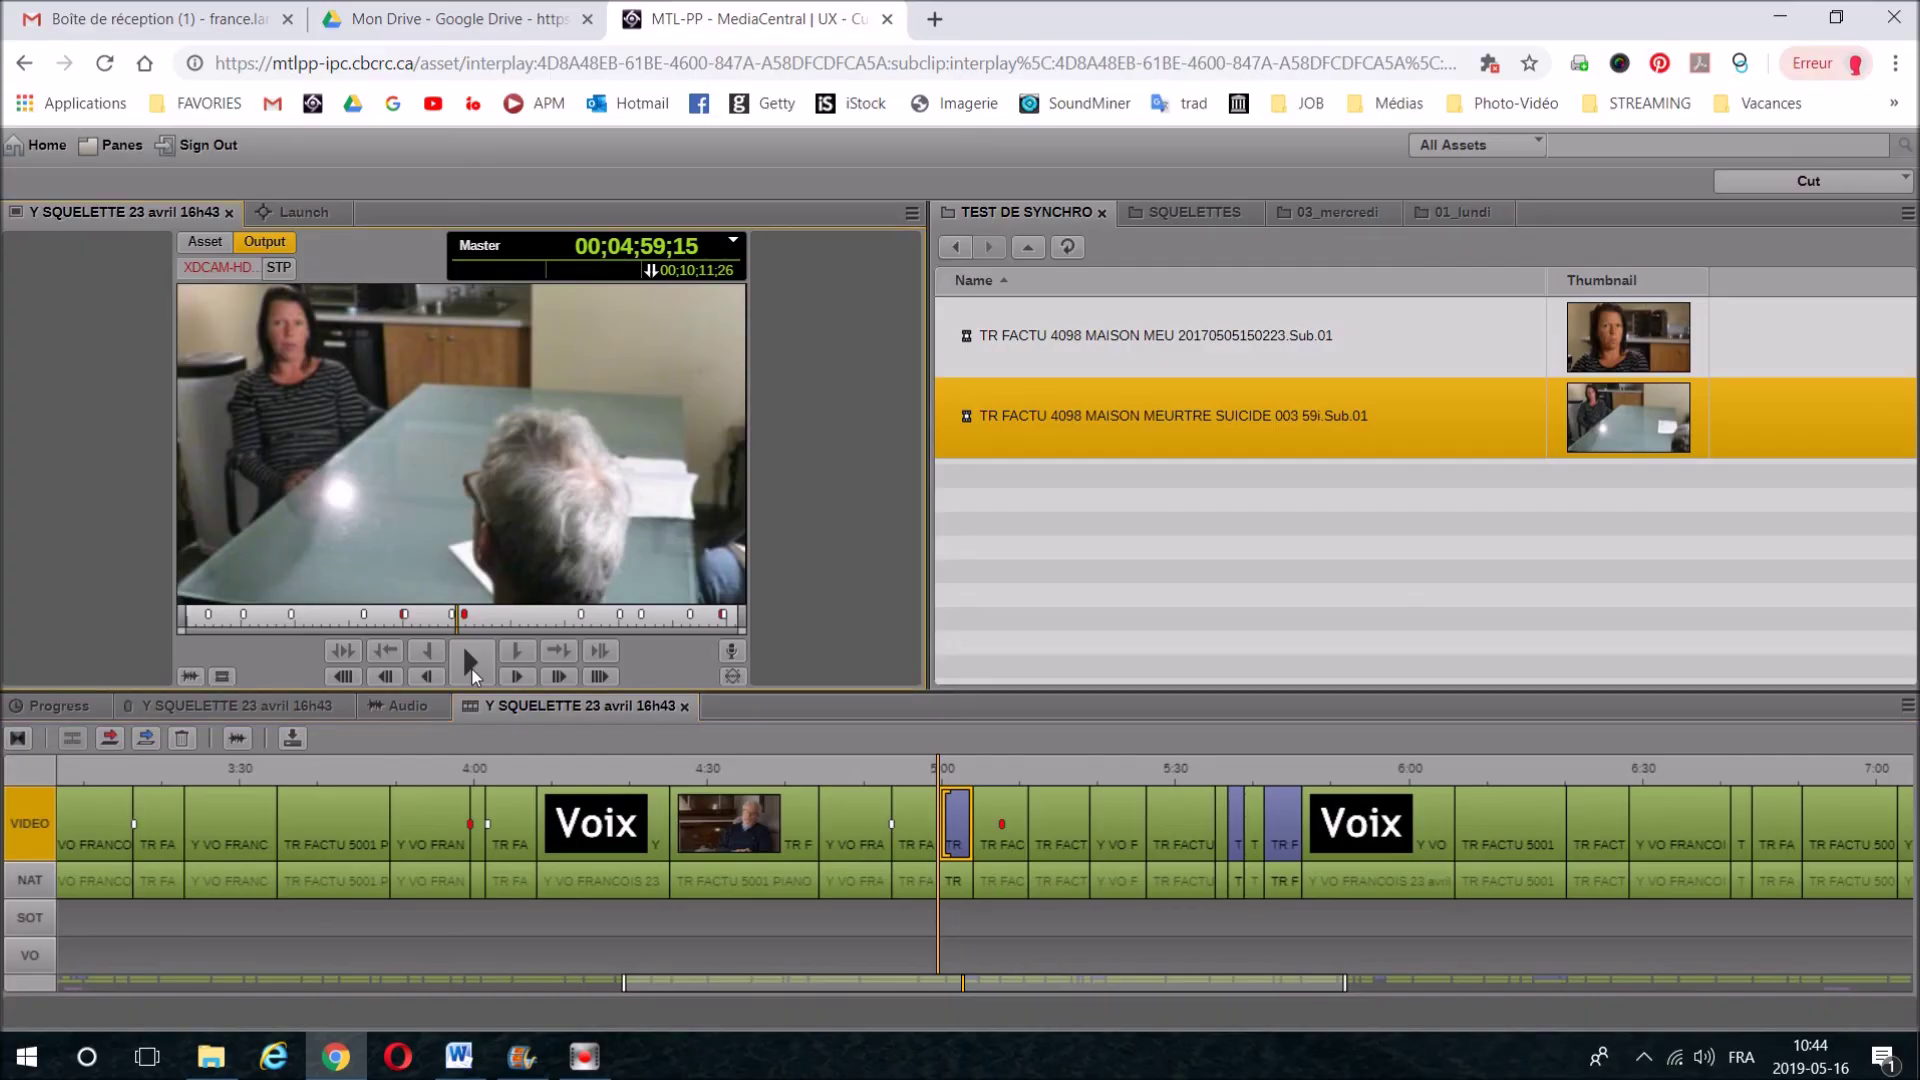
{"action": "left_click", "coordinate": [472, 669]}
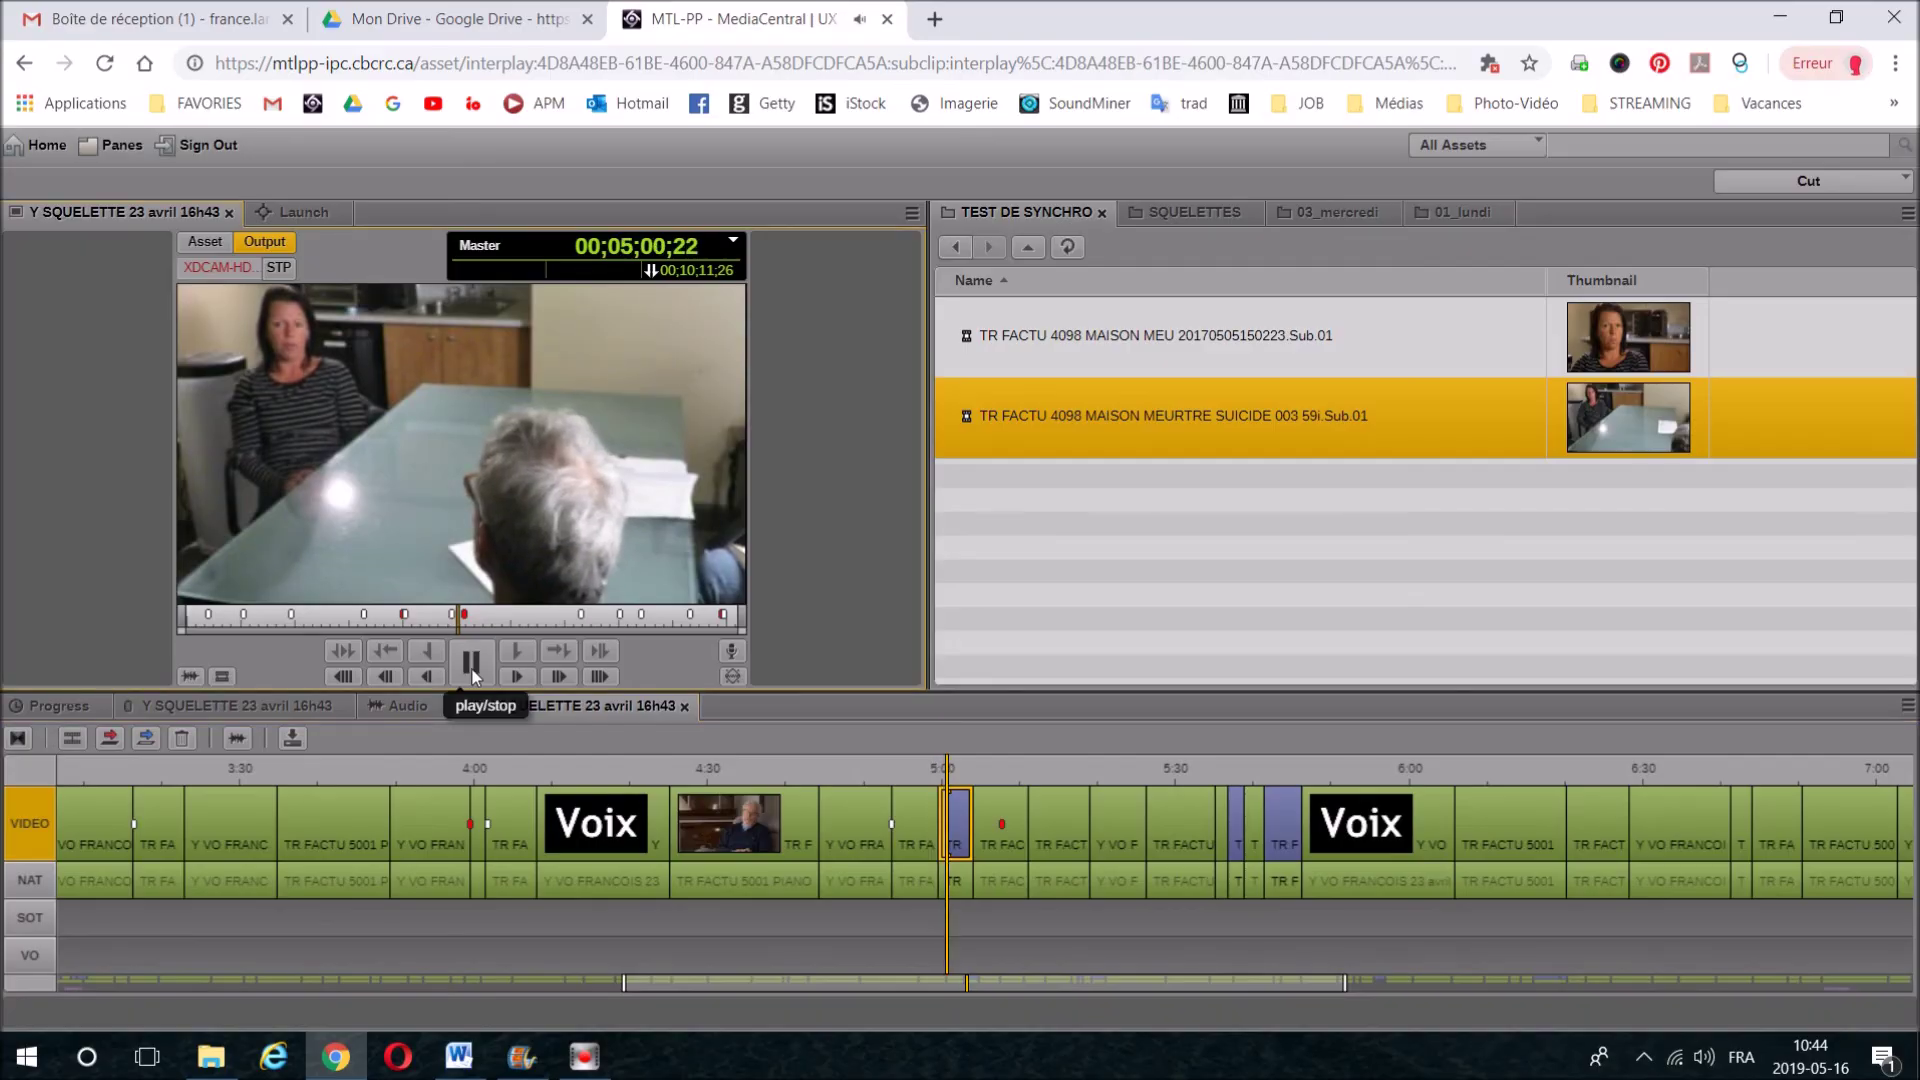